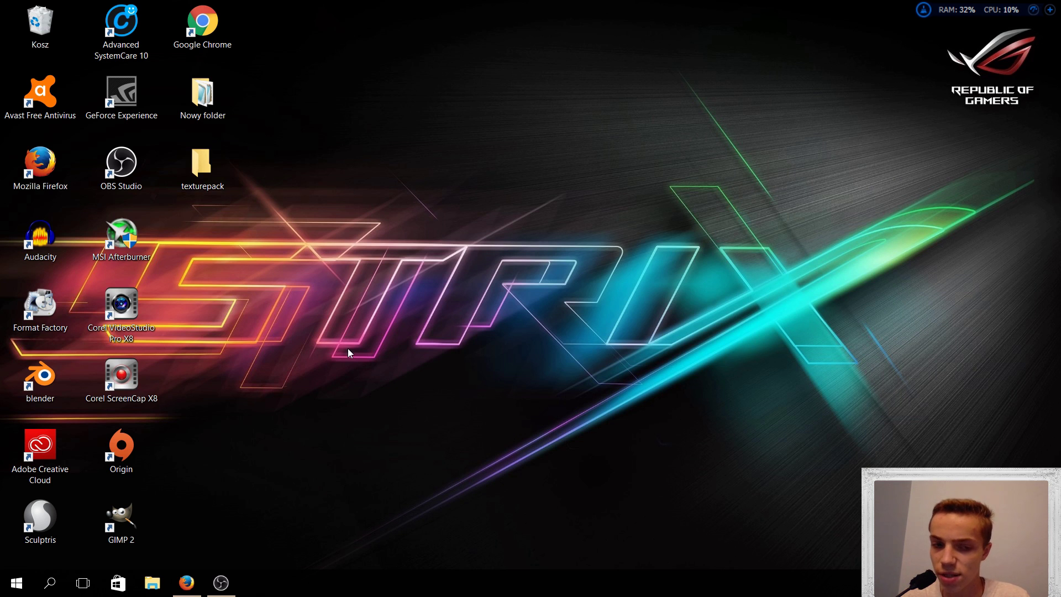
- Switch to Firefox and examine the texture previews on the Ultra HD Resource Pack page down to its download links
click(187, 585)
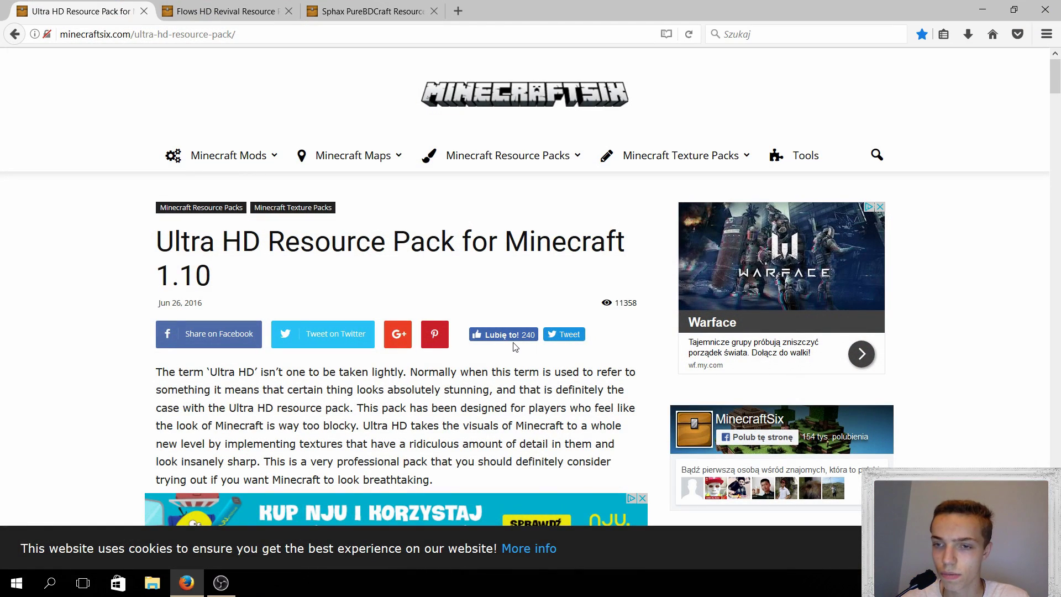
scroll(612, 424, down, 10)
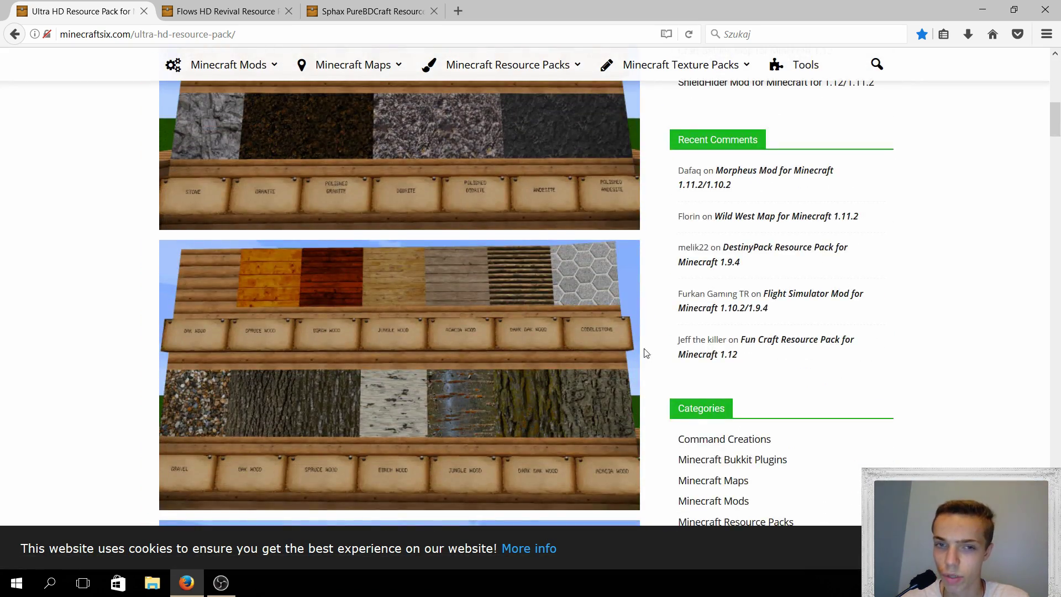
scroll(525, 359, up, 9)
scroll(387, 193, up, 3)
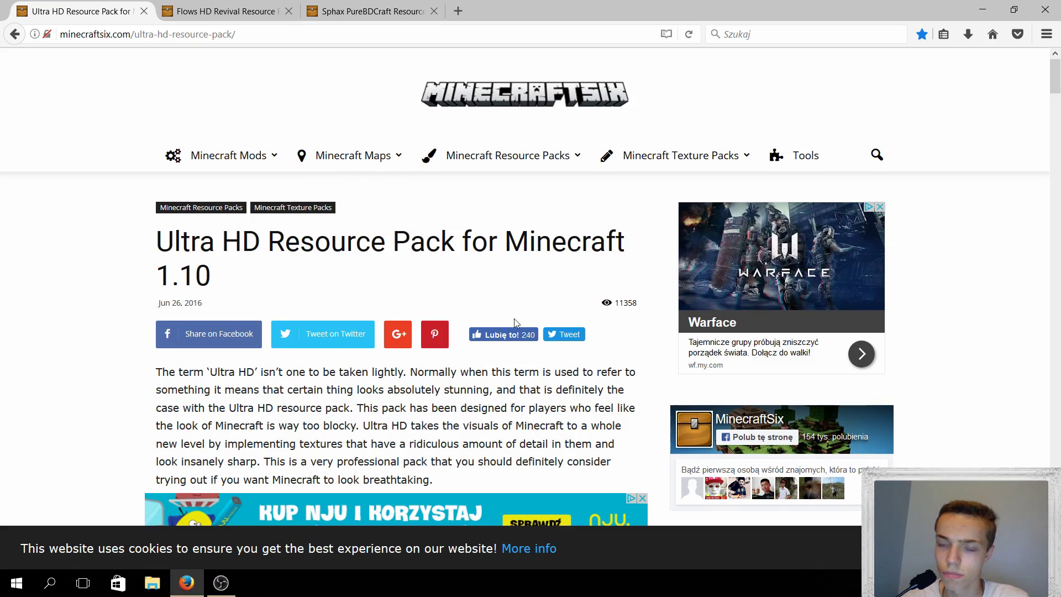
scroll(416, 275, down, 10)
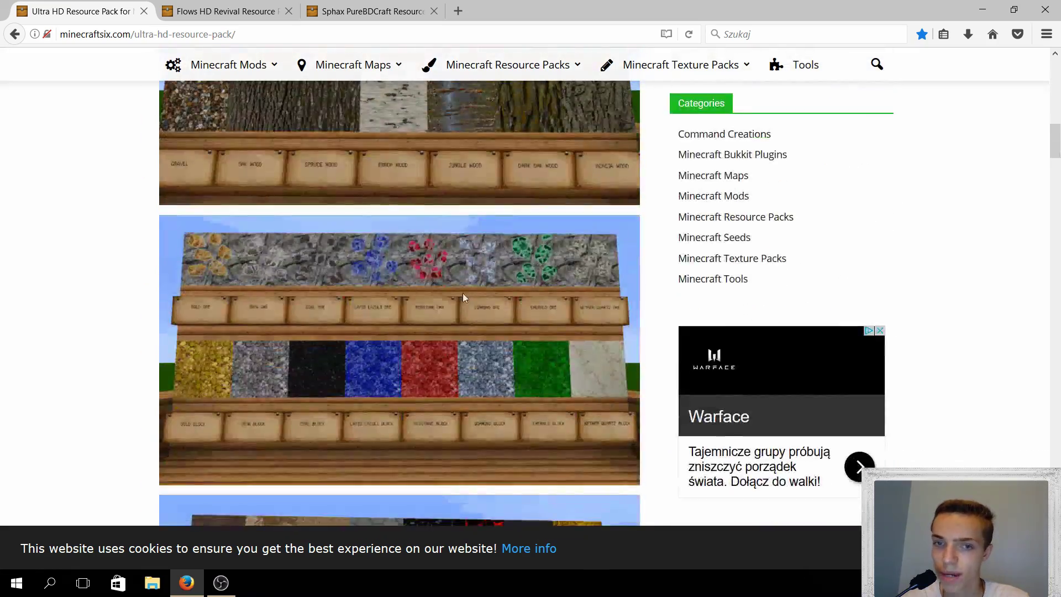
scroll(463, 297, down, 15)
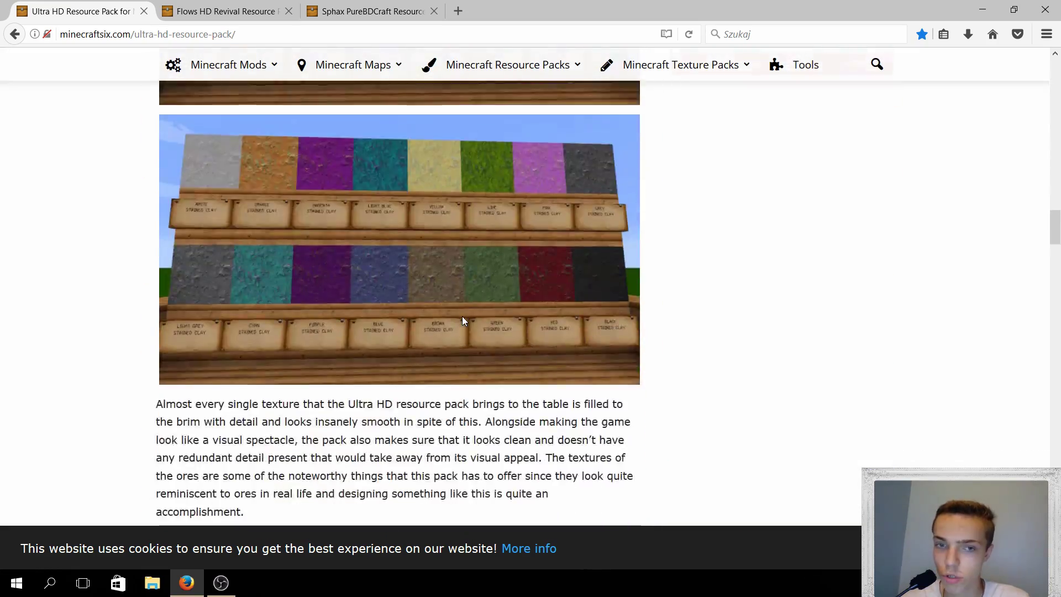
scroll(463, 319, down, 8)
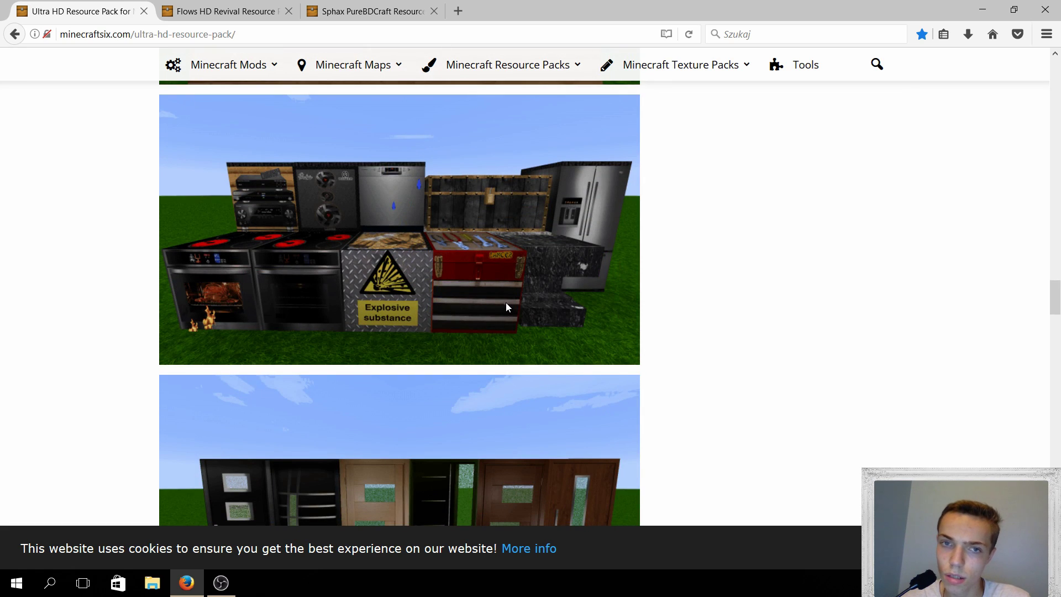
scroll(504, 300, down, 13)
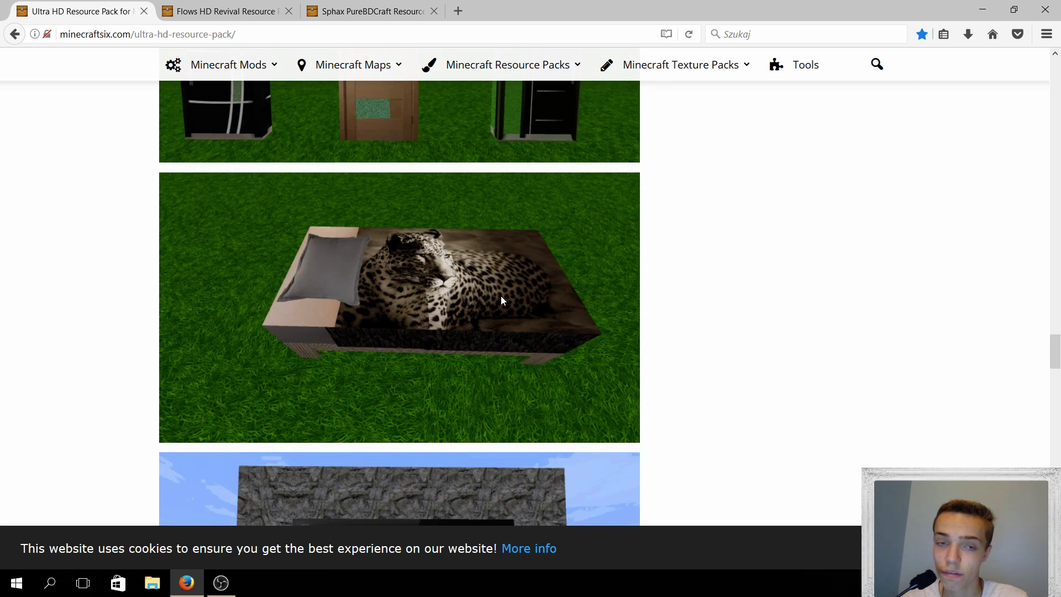
scroll(502, 298, down, 15)
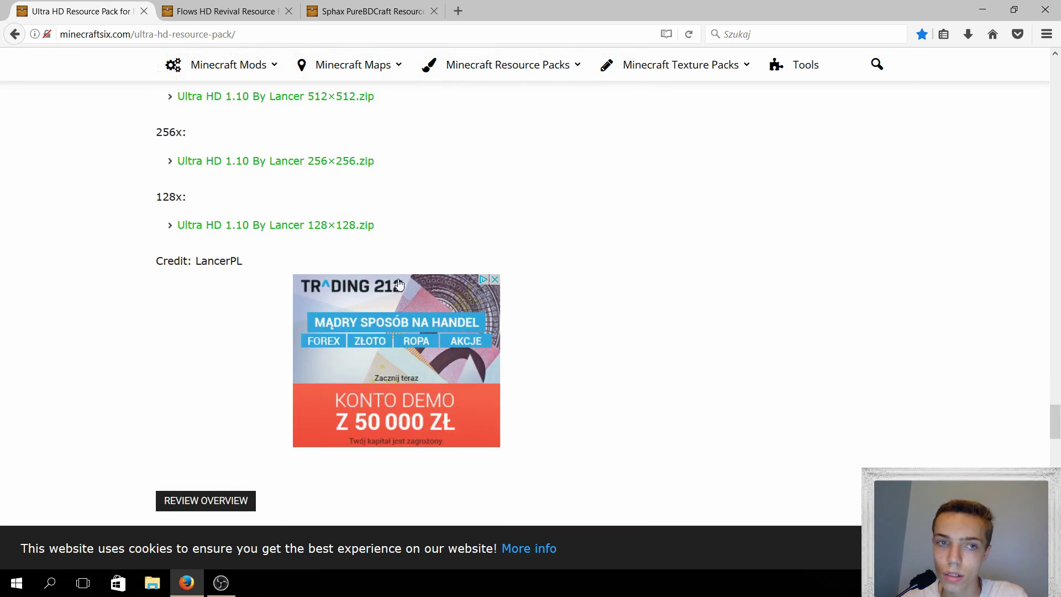
- Download the 128x version of the Ultra HD 1.10 By Lancer pack through MediaFire and save the zip file
click(201, 231)
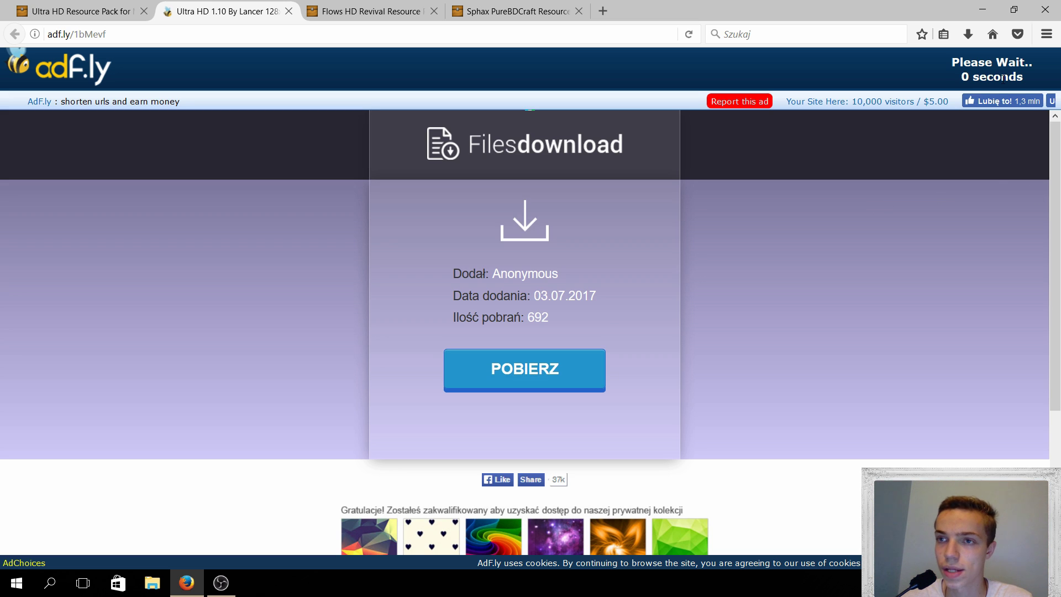
click(984, 67)
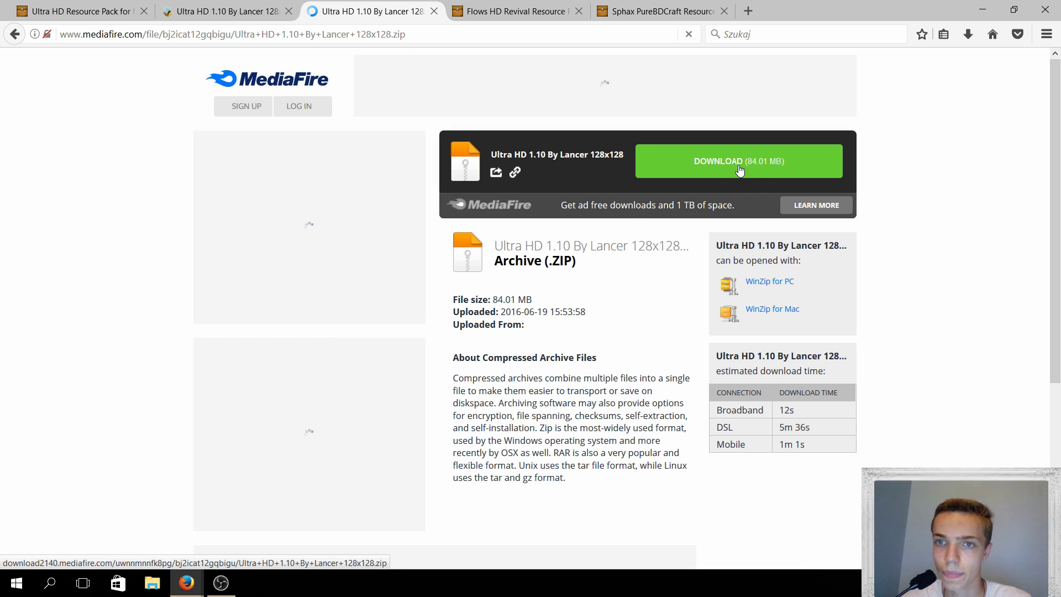
click(739, 166)
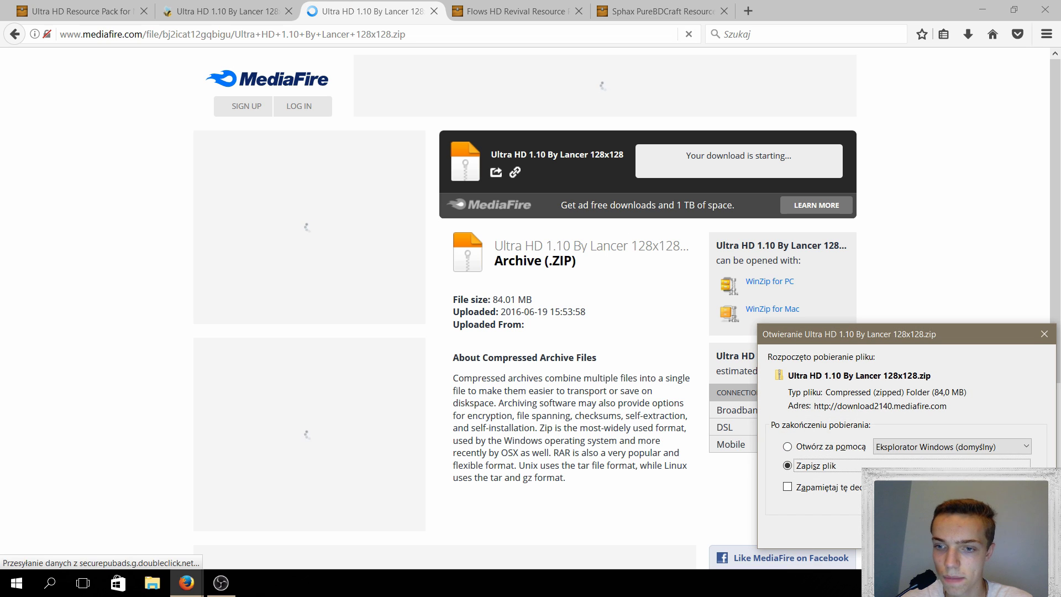
key(Return)
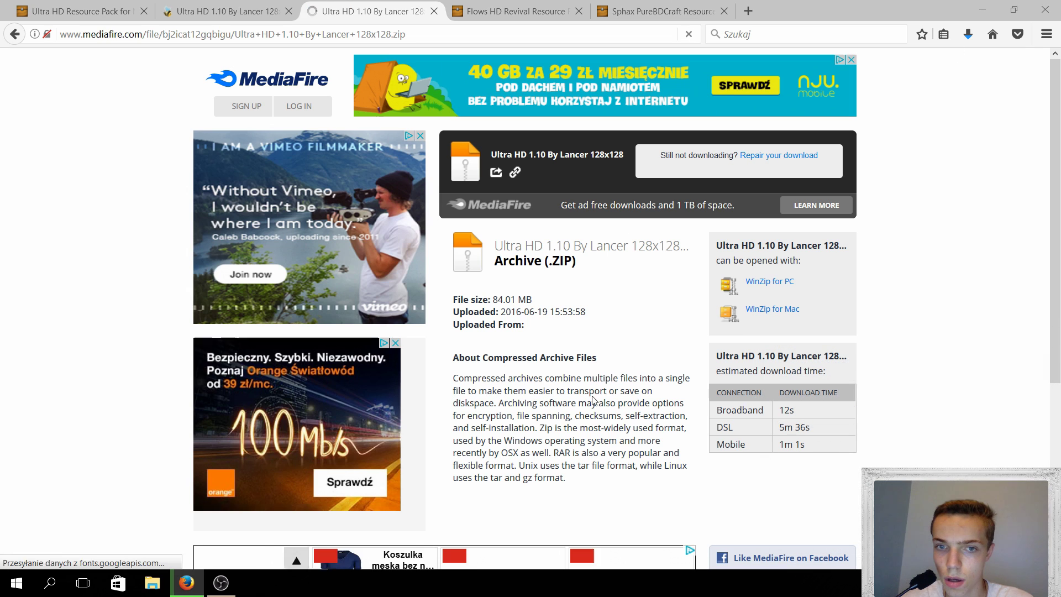
- Open the Flows HD (1.10) 128x.zip download link from the Flows HD Revival Resource Pack page
click(511, 11)
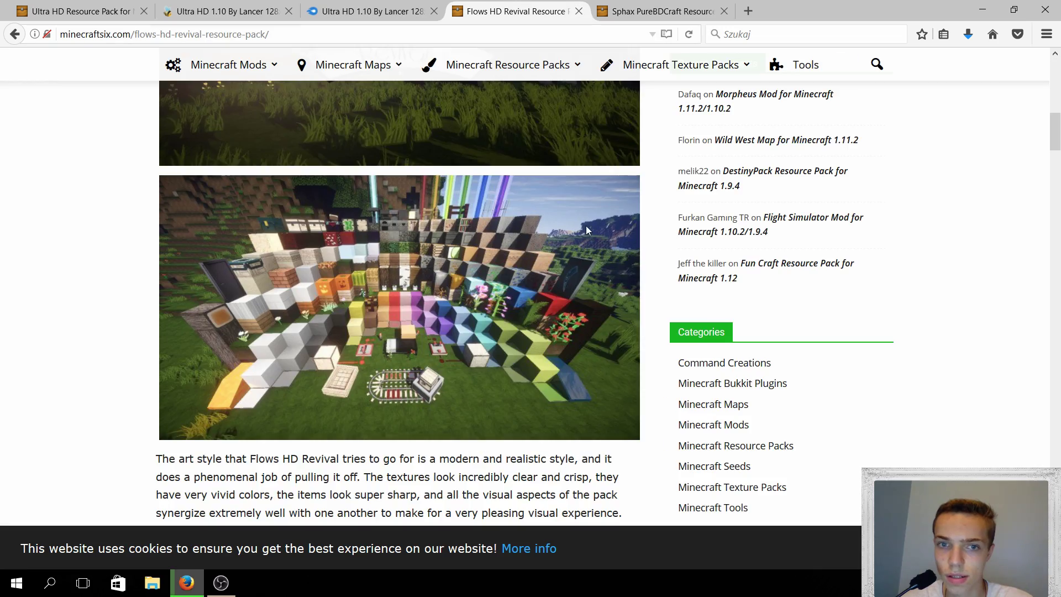
scroll(586, 230, down, 15)
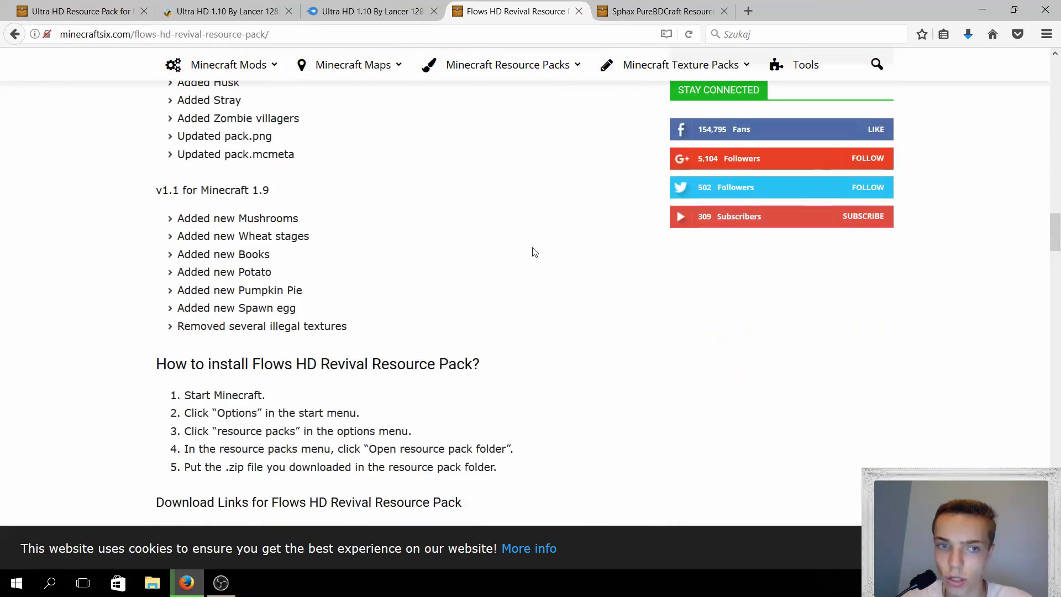
scroll(338, 280, down, 5)
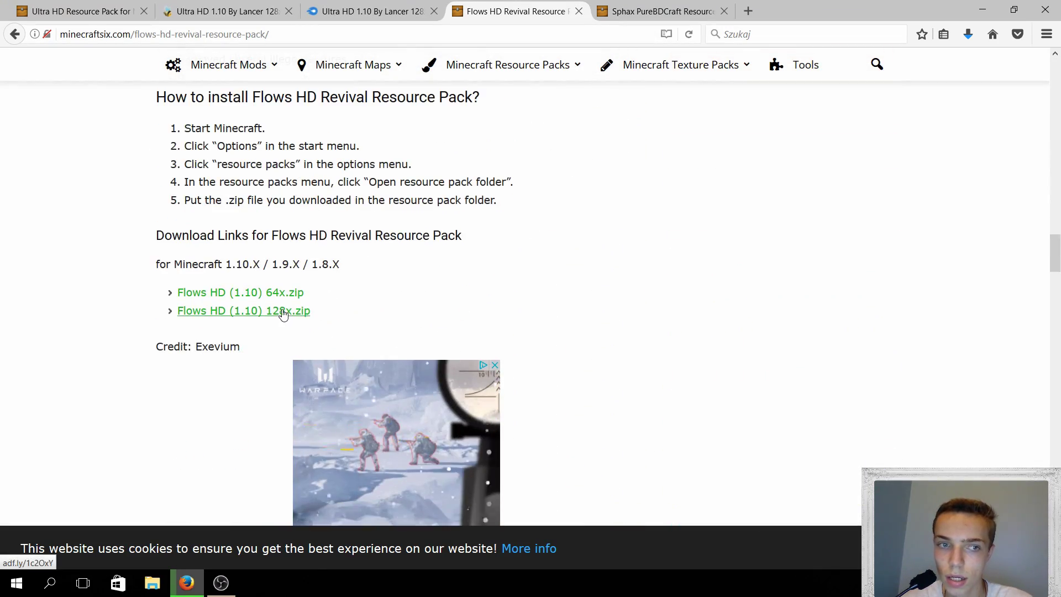
click(284, 311)
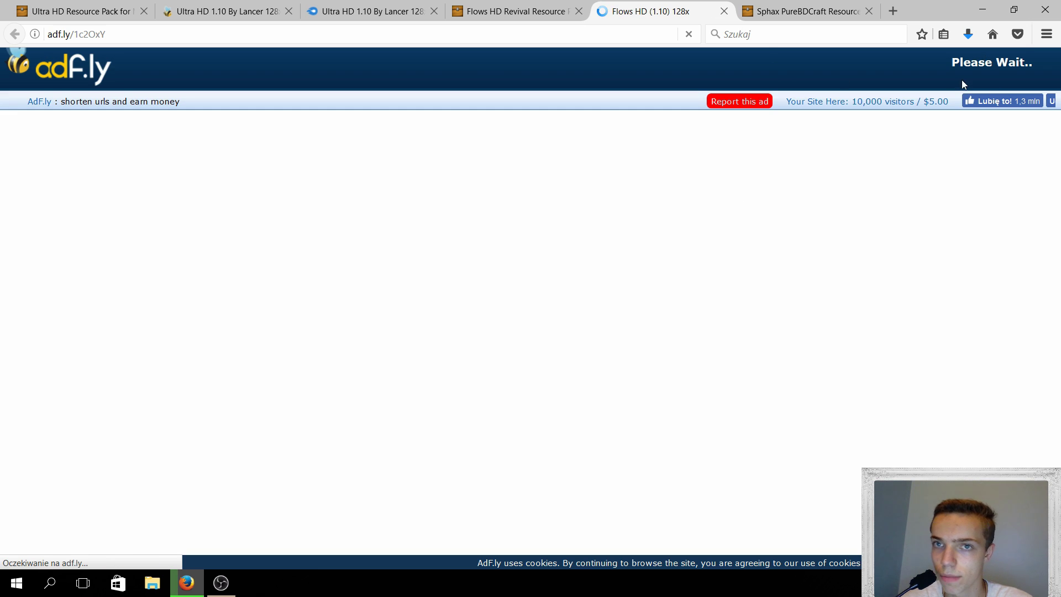
- Download PureBDcraft 256x MC111.zip starting from the Sphax PureBDCraft page, check the browser's download list and return to the desktop
click(837, 12)
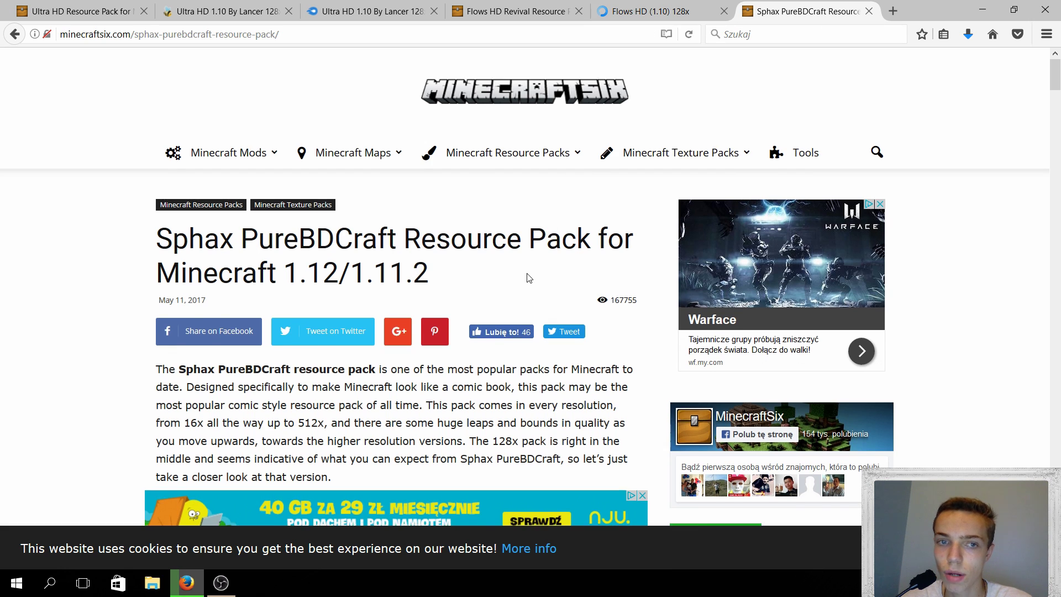
scroll(498, 225, down, 15)
scroll(514, 222, down, 15)
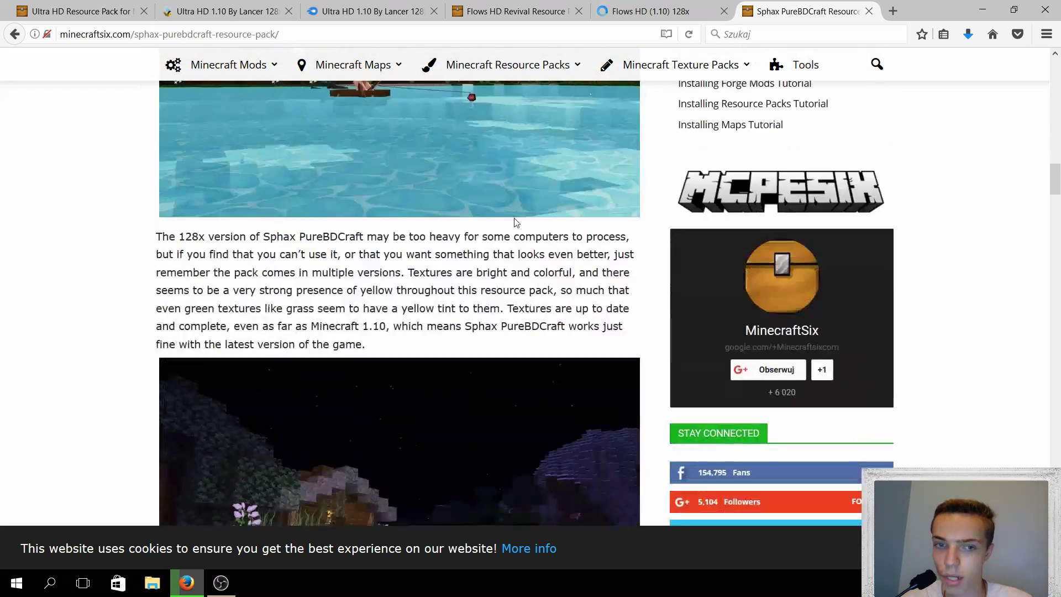
scroll(513, 223, down, 15)
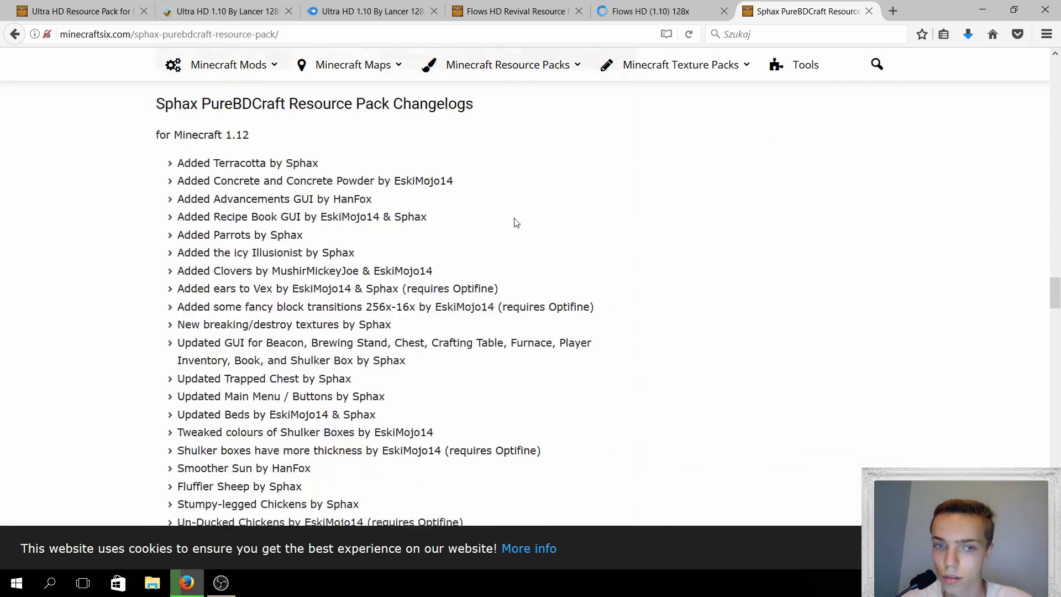
click(323, 299)
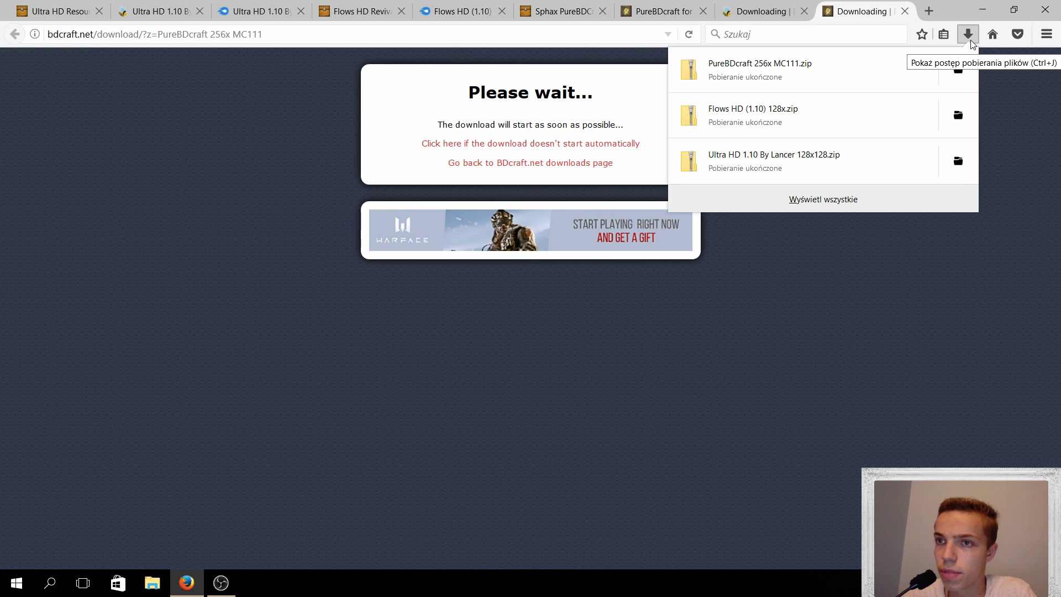
click(973, 43)
click(908, 15)
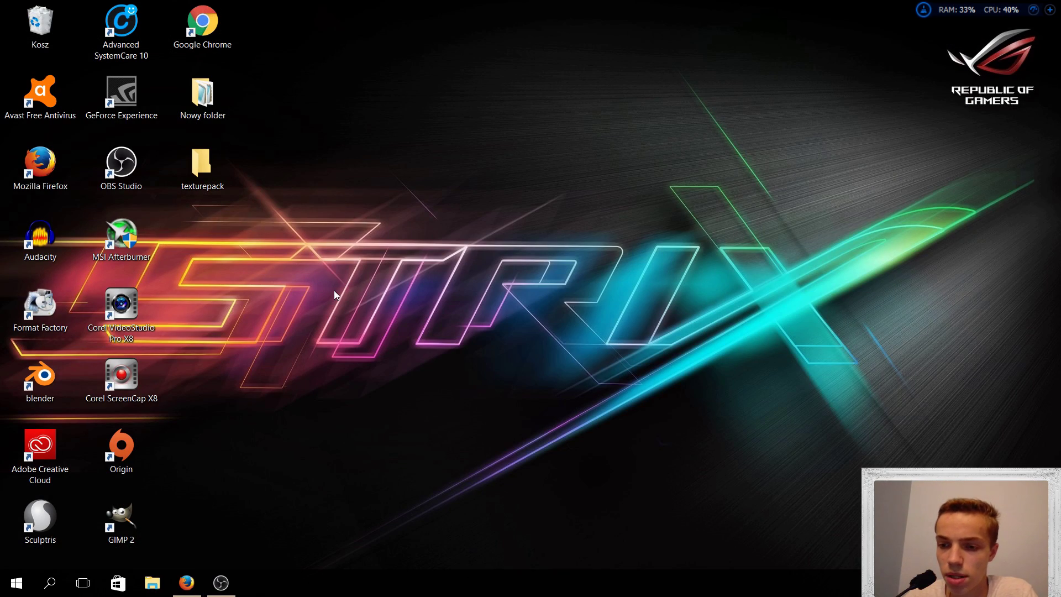
- Open the Downloads folder (Pobrane) in File Explorer and locate the downloaded PureBDcraft archive
key(super+e)
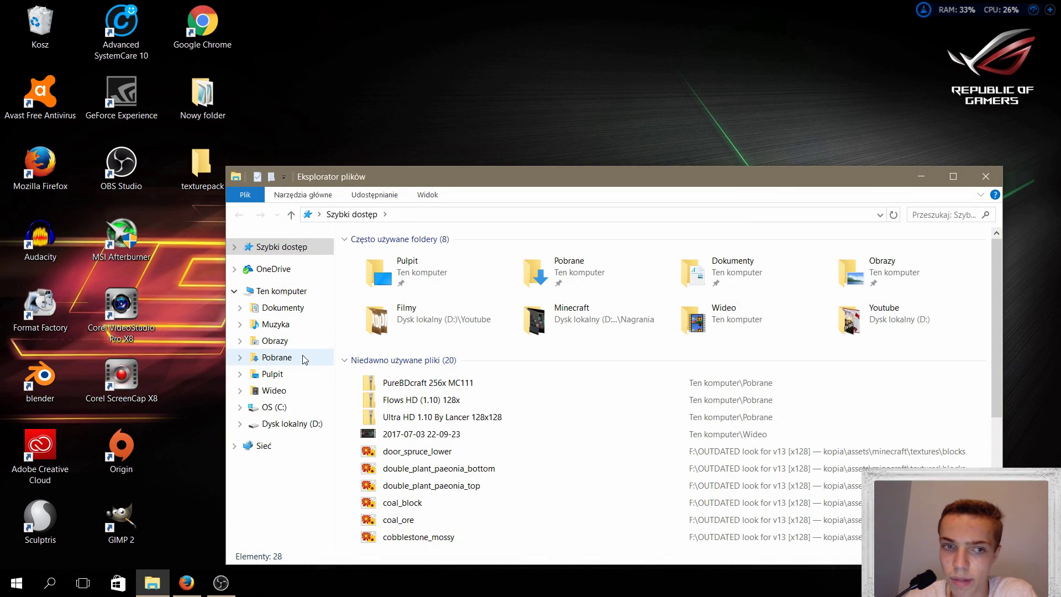
click(303, 355)
scroll(482, 319, down, 1)
scroll(482, 319, down, 15)
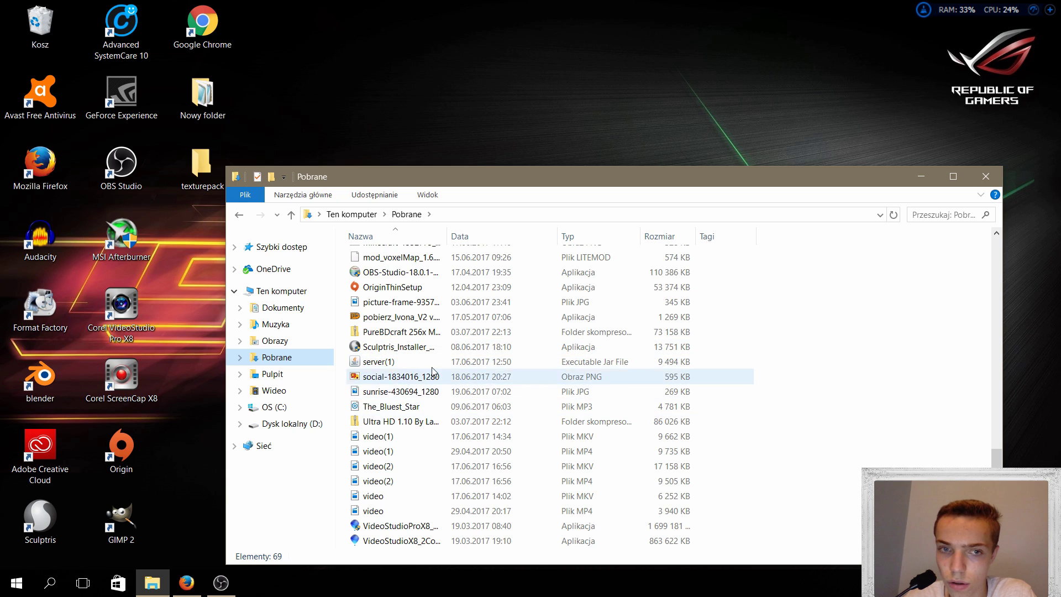
click(413, 333)
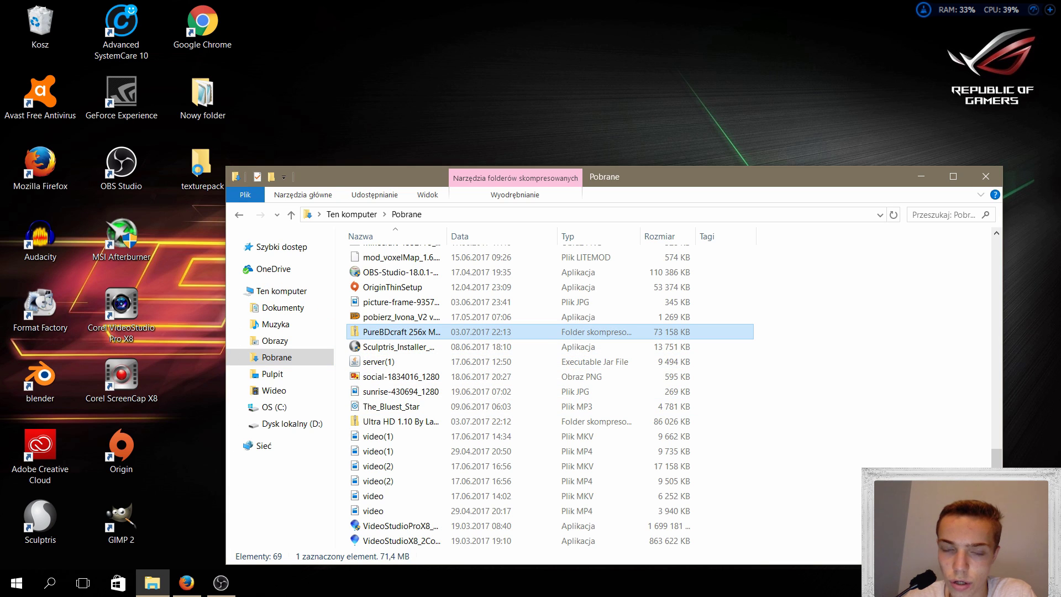
key(Return)
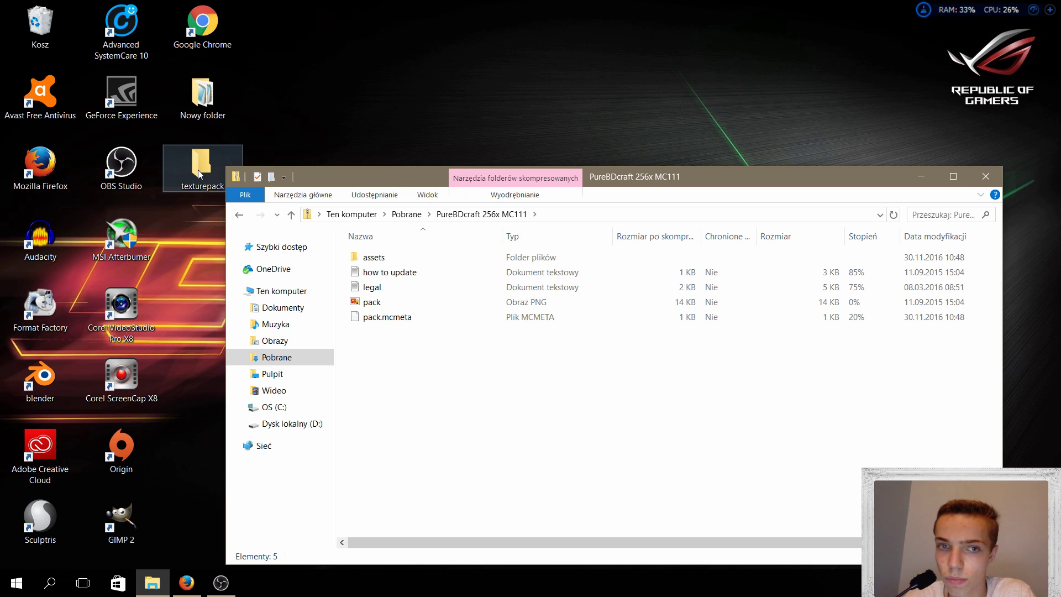
click(239, 215)
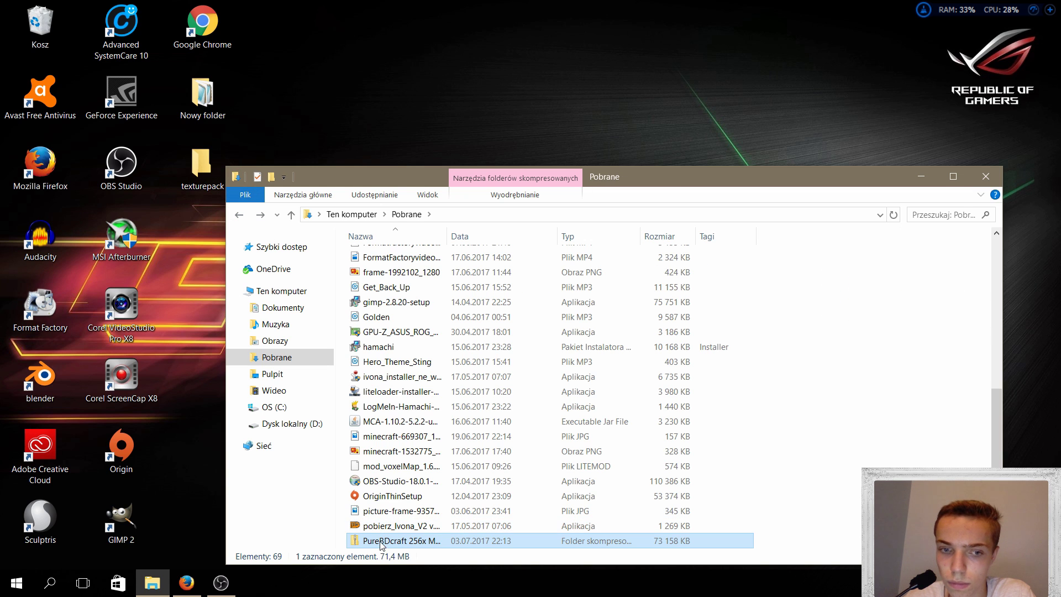
- Move the PureBDcraft 256x MC111, Ultra HD 1.10 By Lancer 128x128 and Flows HD (1.10) 128x archives into the desktop's texturepack folder
drag(387, 541, 210, 184)
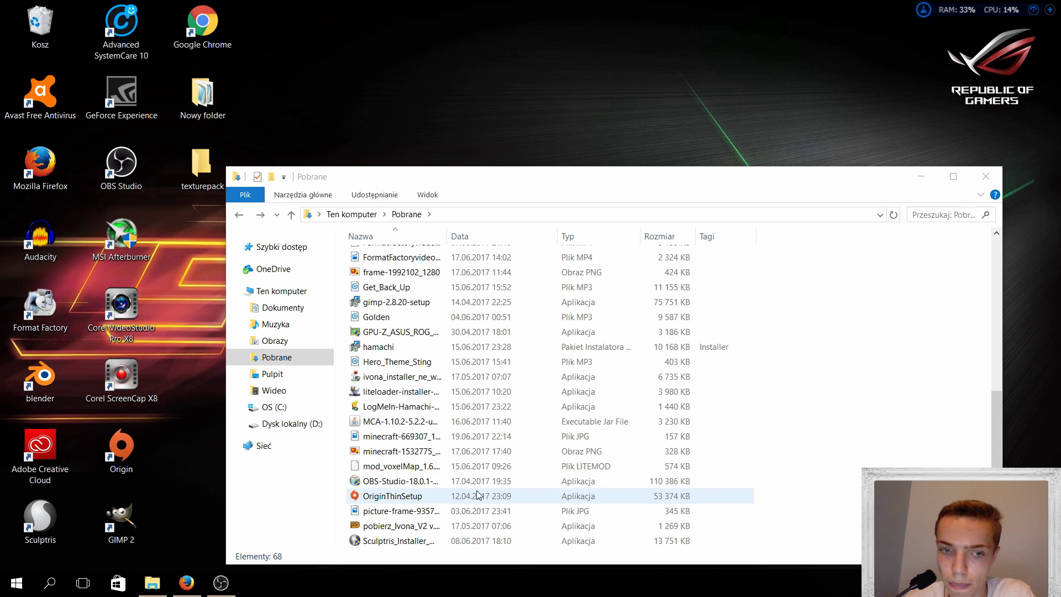
scroll(442, 433, down, 5)
drag(441, 433, 210, 177)
scroll(574, 466, up, 7)
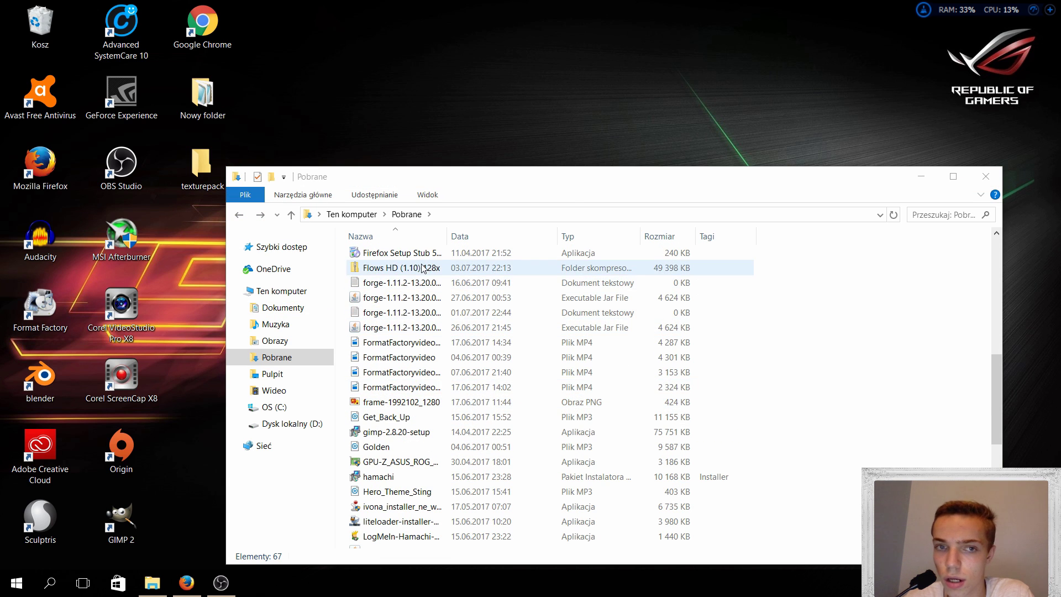
drag(419, 268, 210, 187)
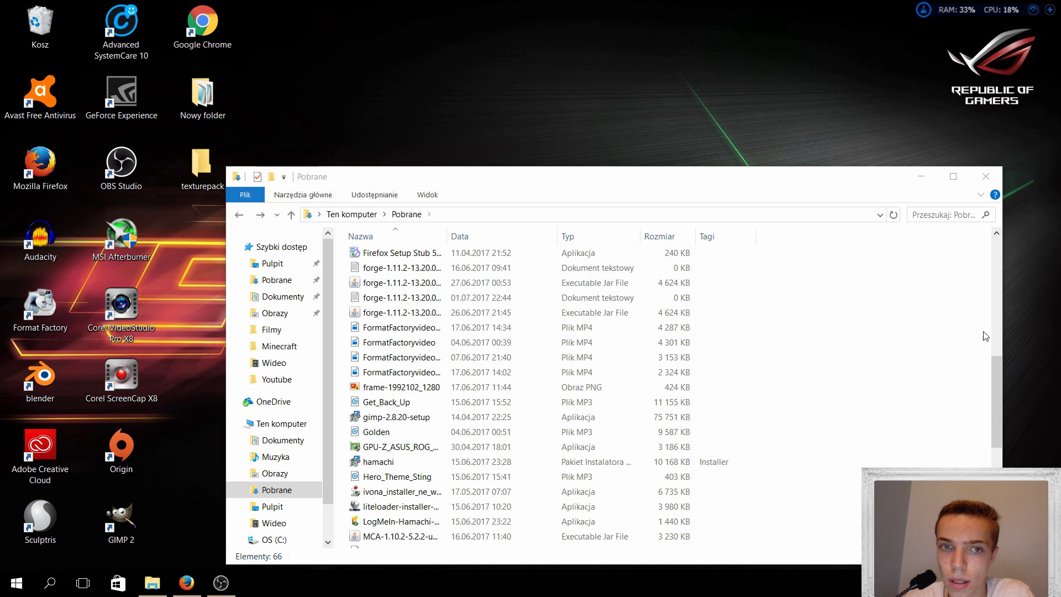
- Close the Downloads folder and open the texturepack folder on the desktop to check the moved archives
click(985, 177)
double_click(204, 163)
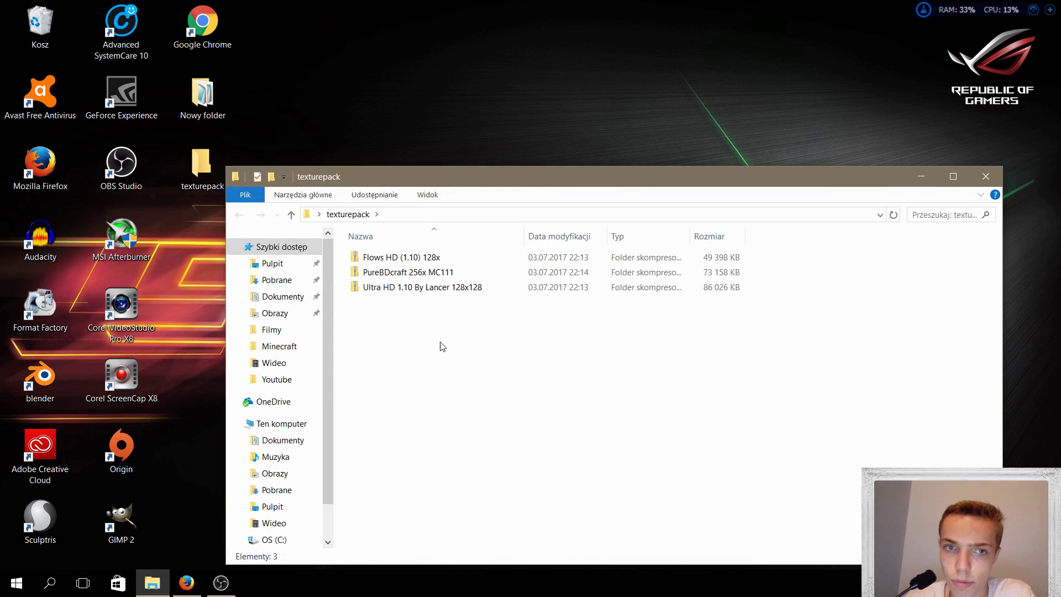
click(422, 286)
click(478, 416)
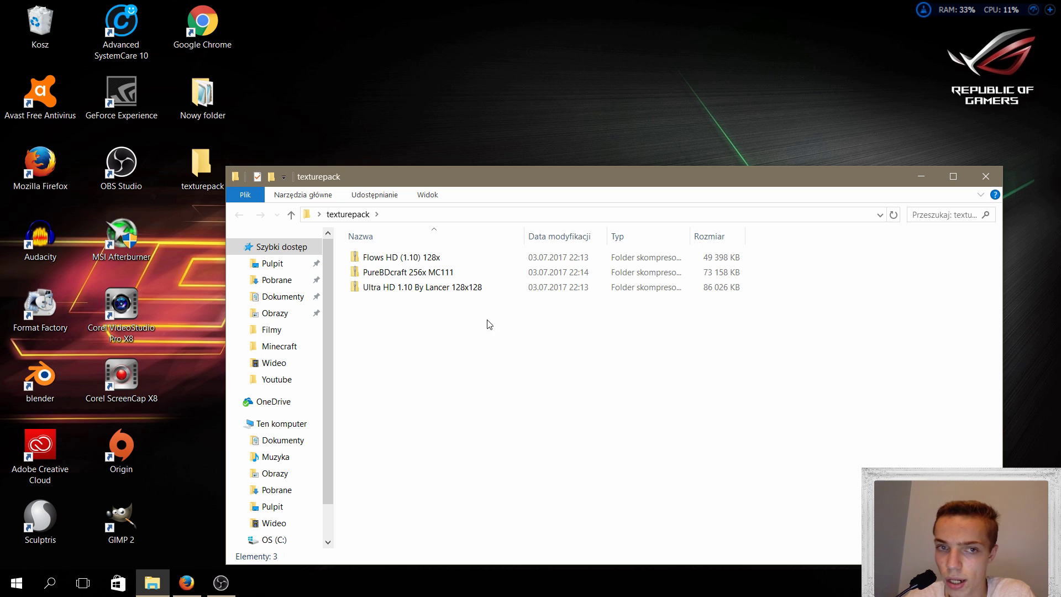
- Open a second File Explorer window and go to the resourcepacks folder inside .minecraft by way of %appdata%
right_click(151, 582)
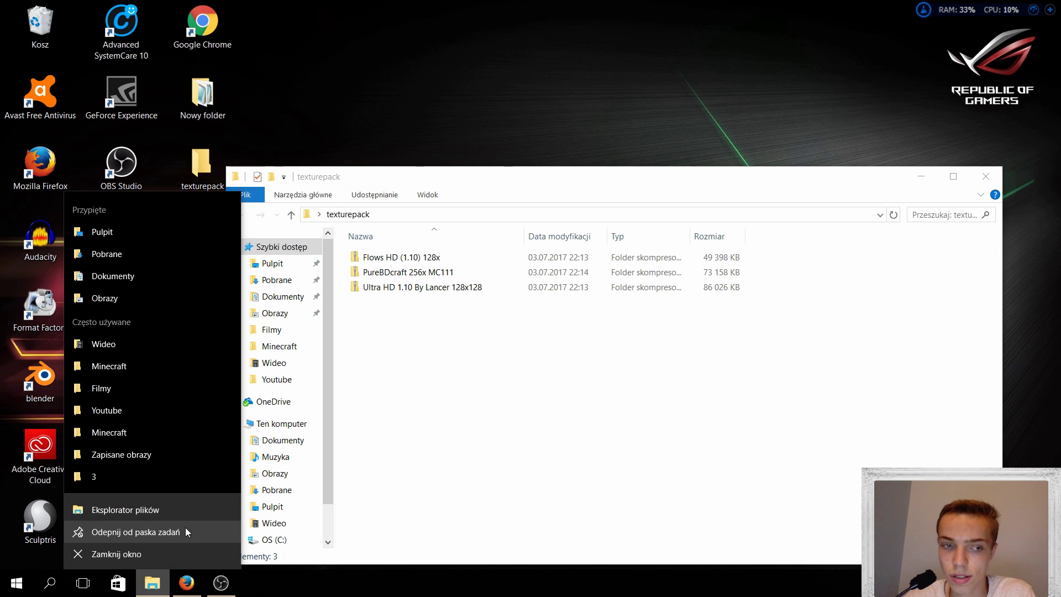
key(super+e)
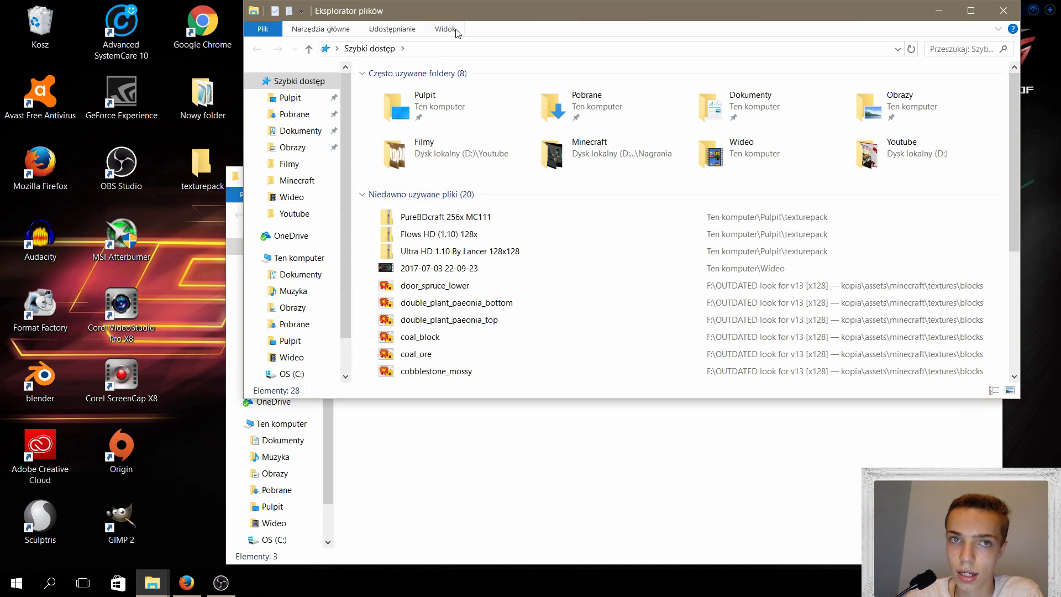
click(513, 48)
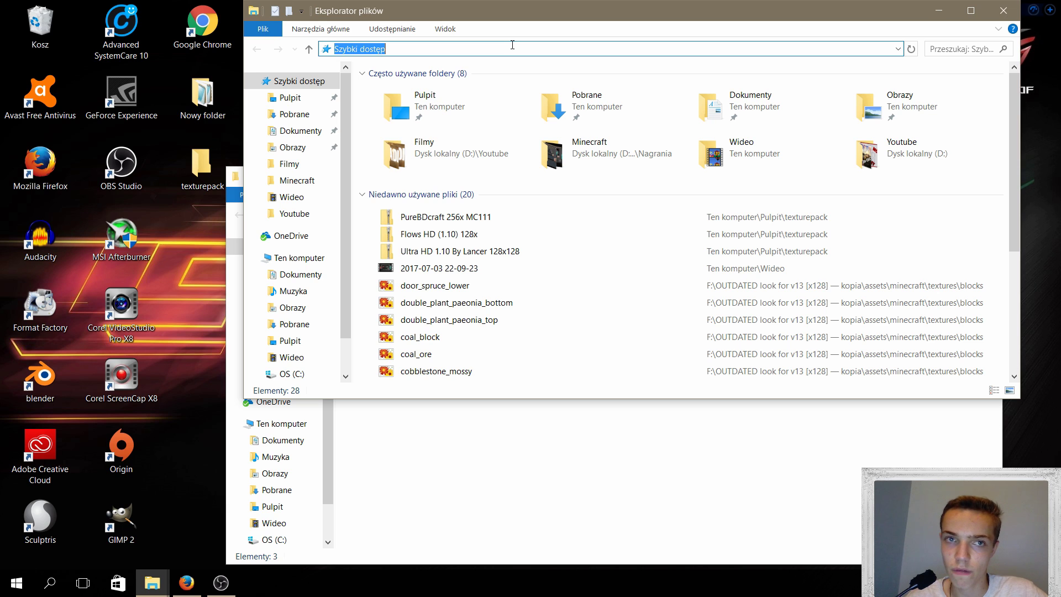
text(%app)
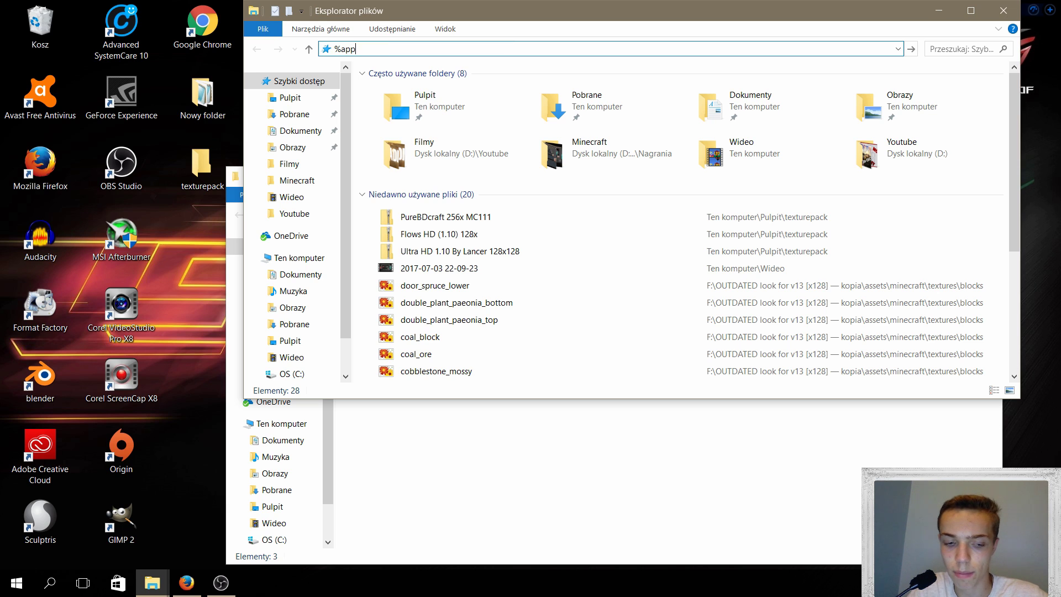
text(data%)
key(Return)
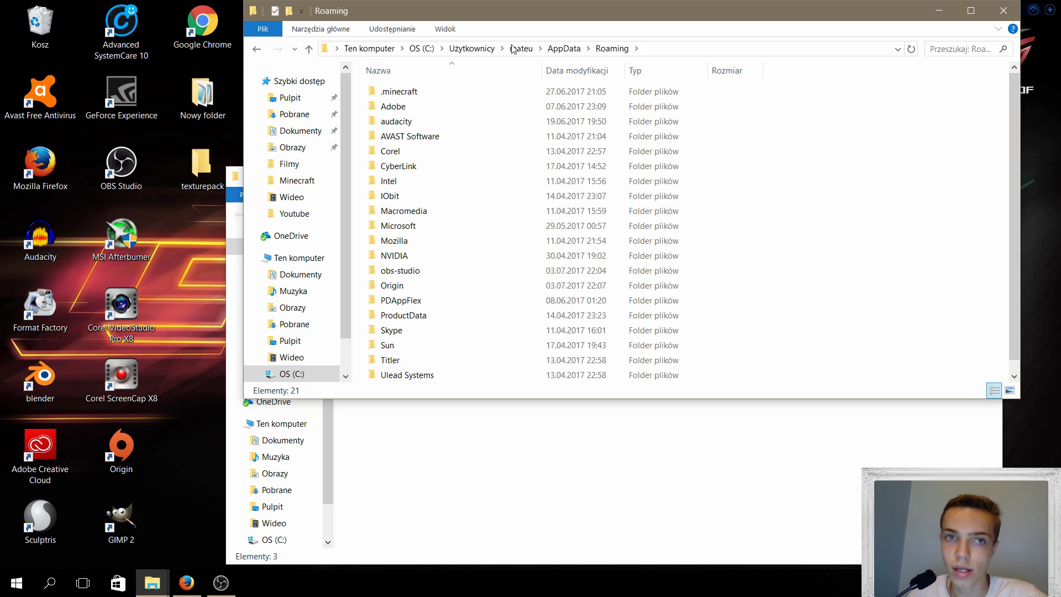
double_click(464, 91)
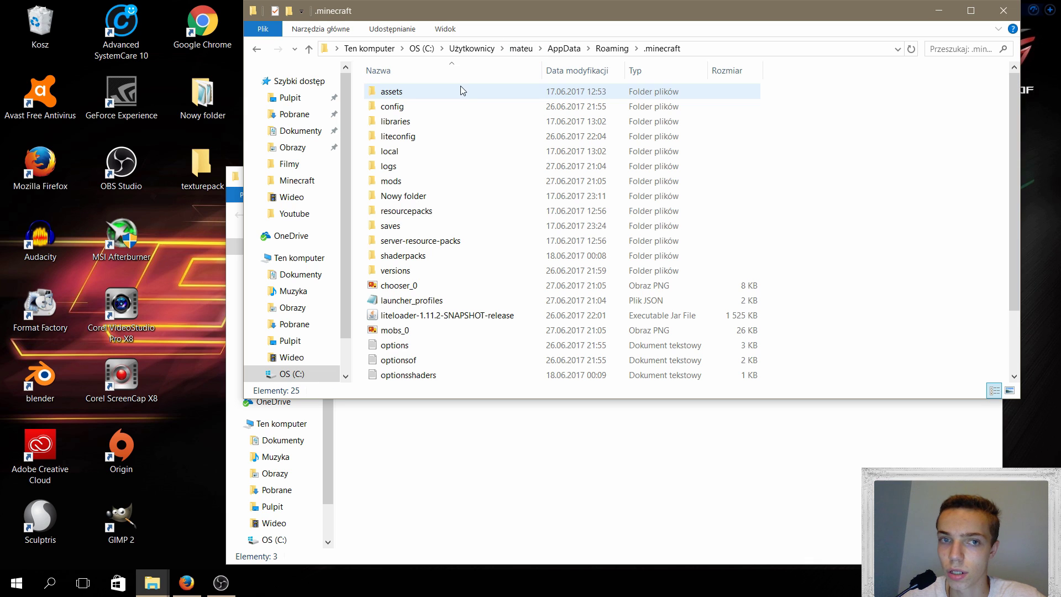
double_click(463, 208)
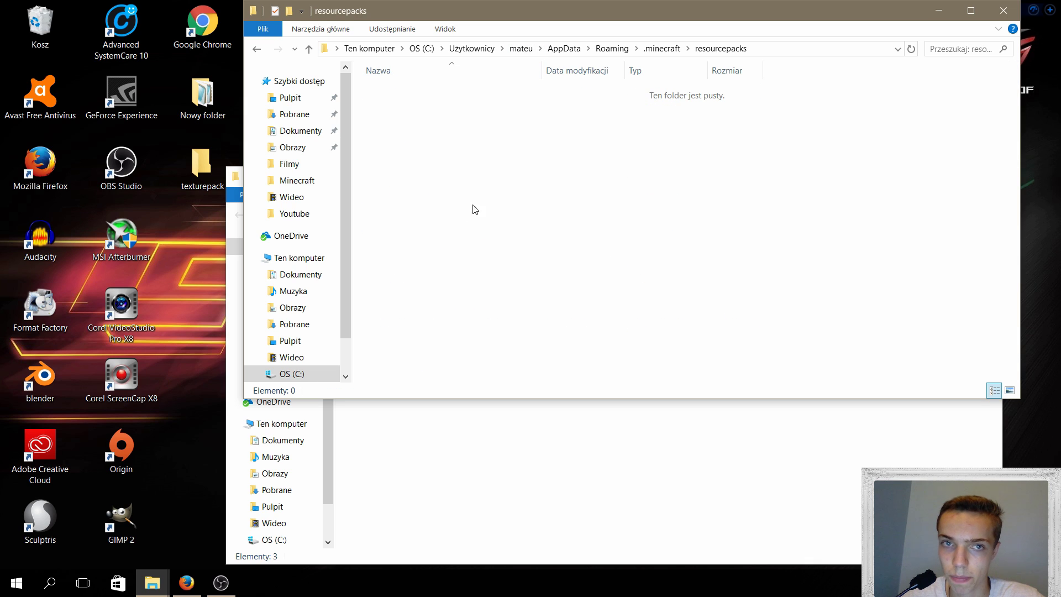
- Copy the Flows HD, PureBDcraft and Ultra HD archives from the texturepack folder into the resourcepacks folder
click(579, 470)
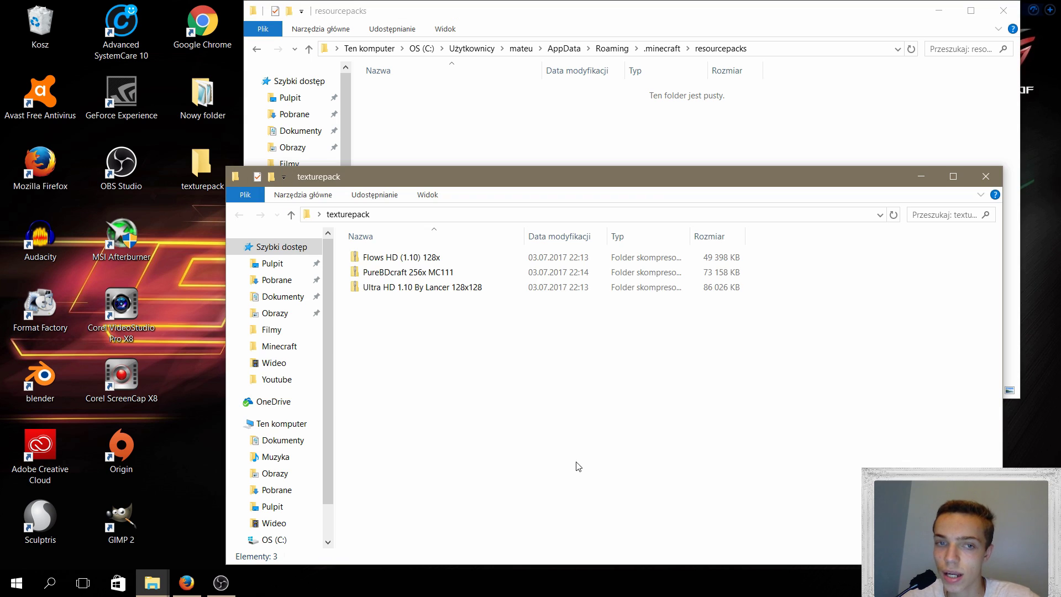
drag(459, 399, 385, 255)
right_click(385, 255)
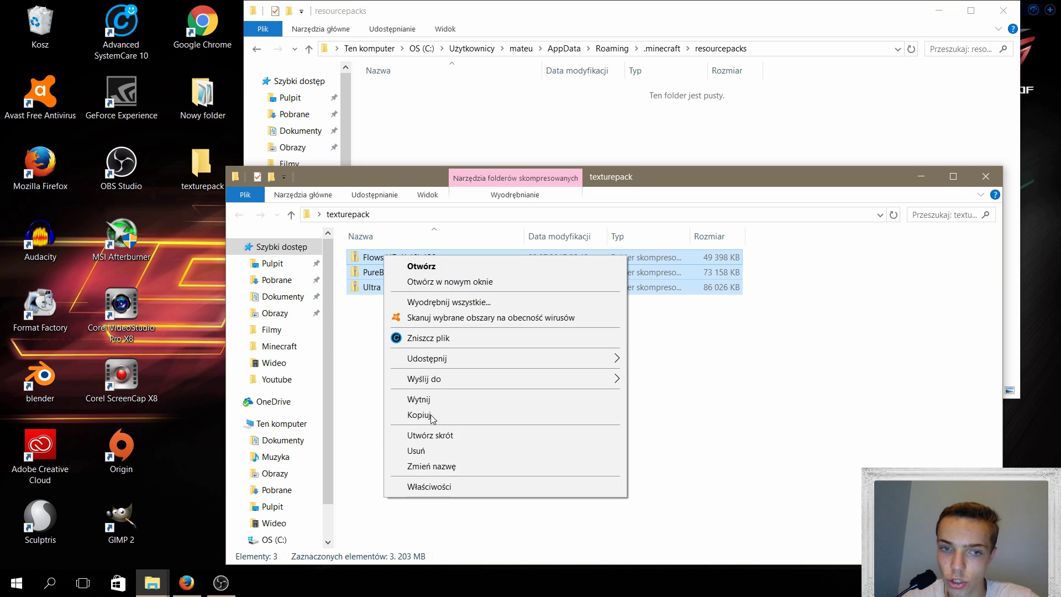
click(419, 415)
click(428, 416)
right_click(455, 131)
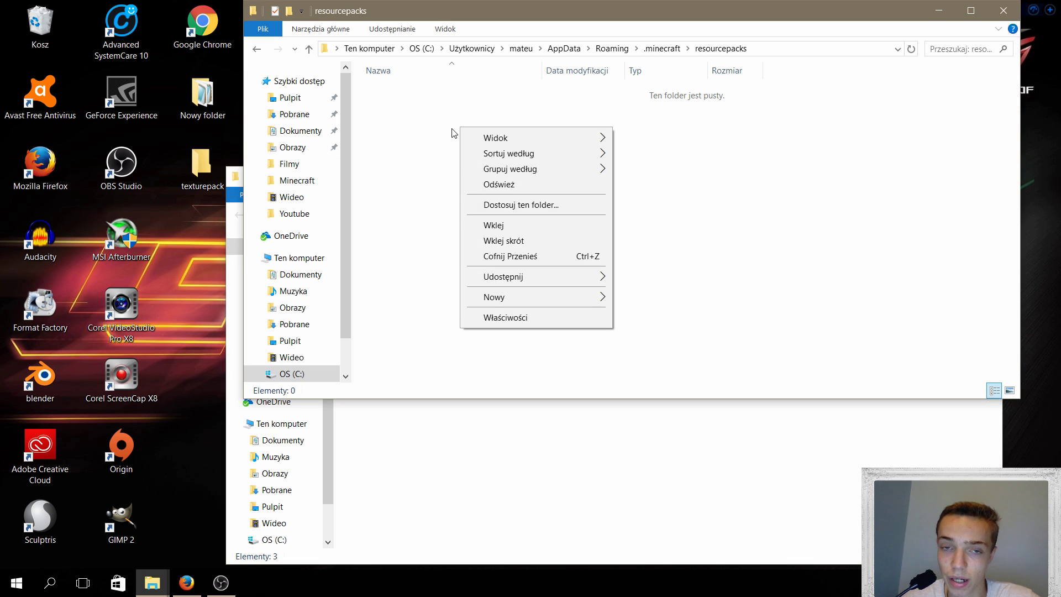
click(486, 224)
click(468, 273)
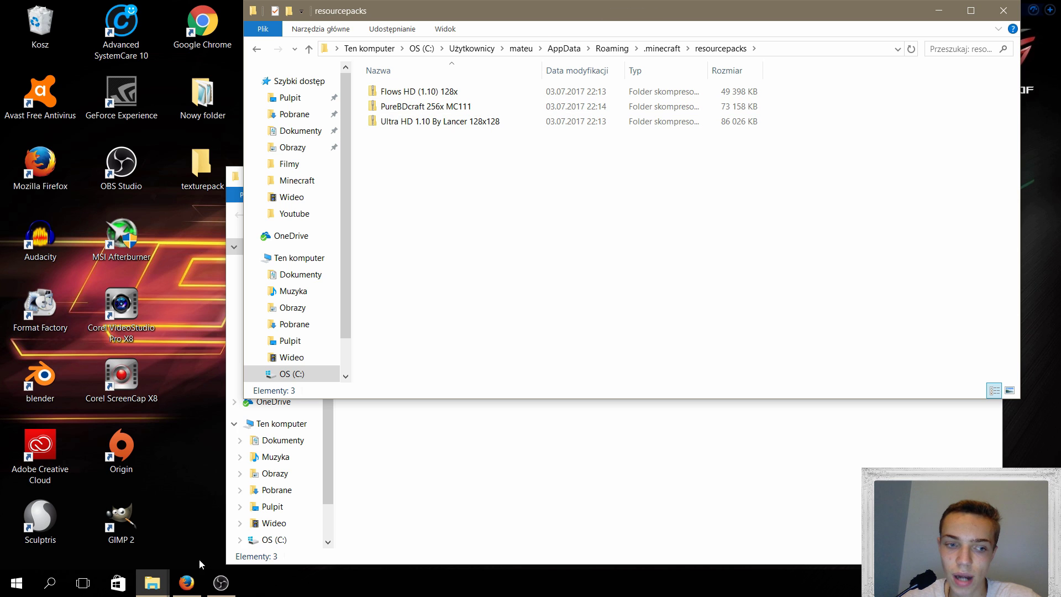
- Run the Shiginima Launcher application from Gry\Minecraft\ShiginimaSE_v3100\Windows on drive D: and start Minecraft in a maximized window
right_click(152, 582)
click(187, 515)
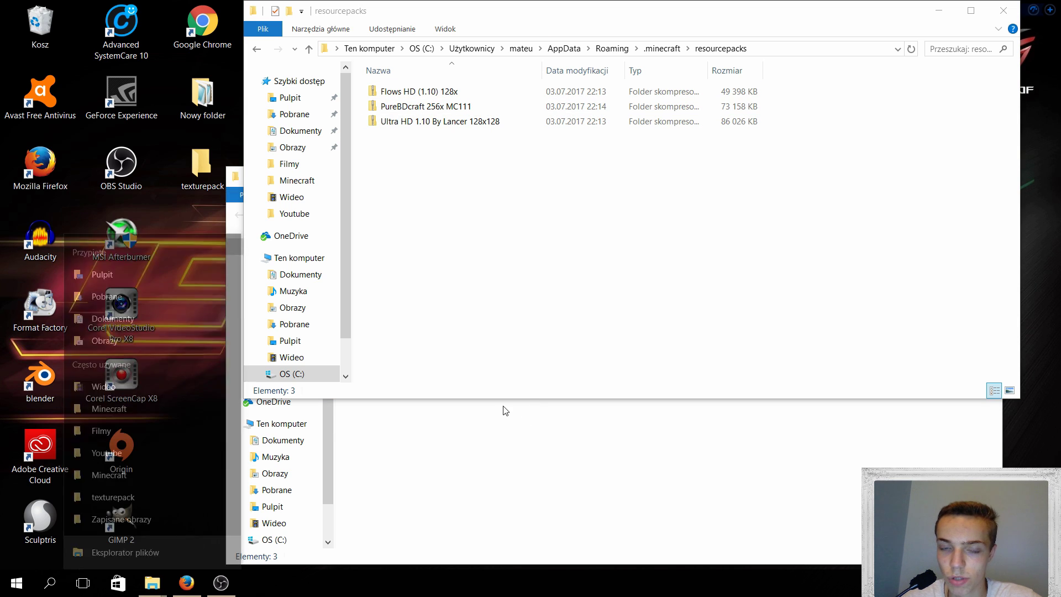
scroll(309, 341, down, 1)
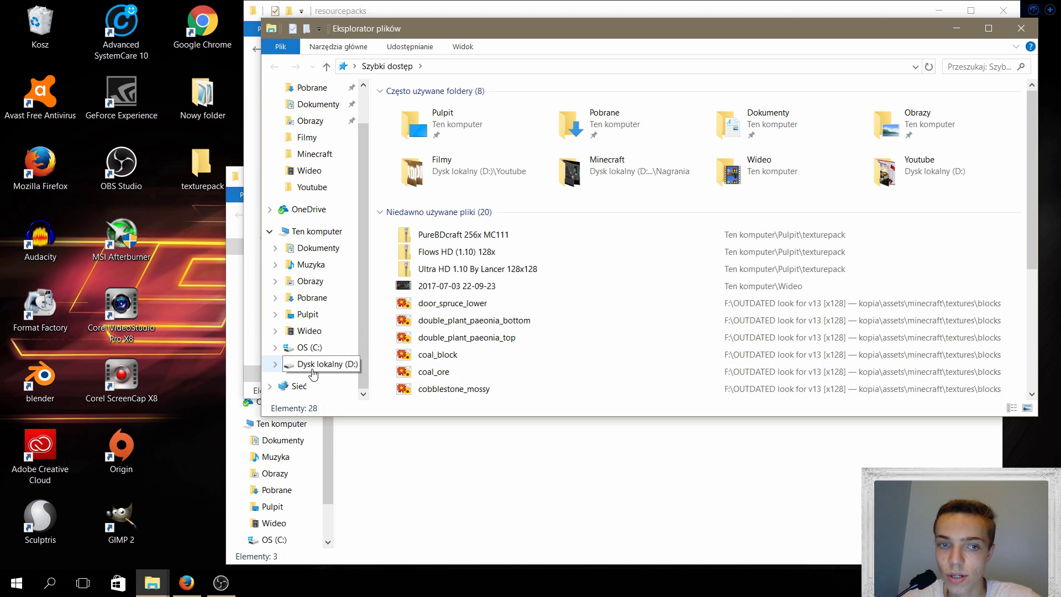
click(313, 369)
double_click(433, 125)
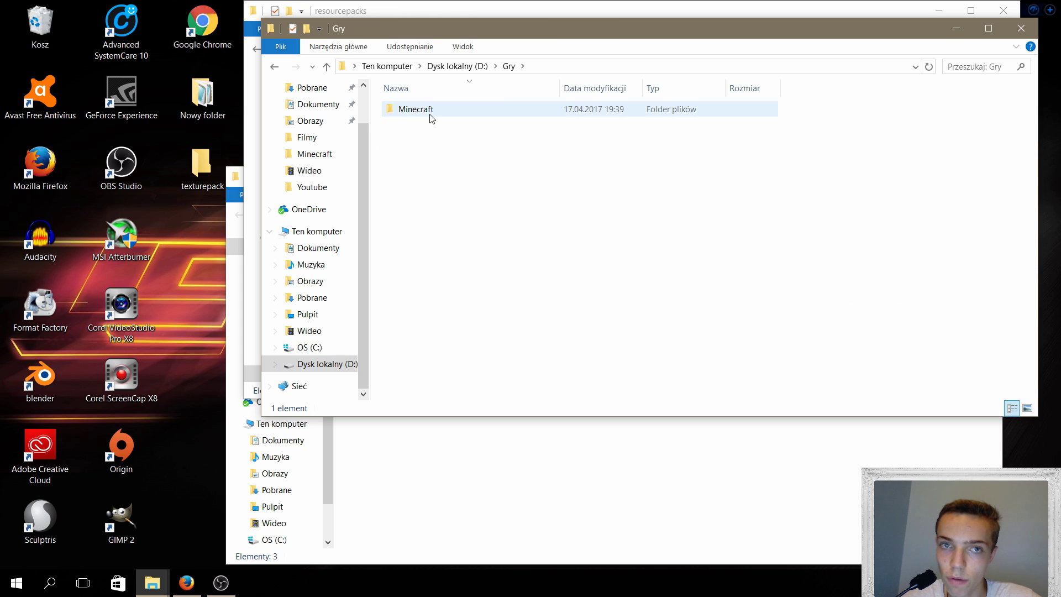
double_click(431, 115)
double_click(429, 115)
double_click(441, 123)
click(451, 126)
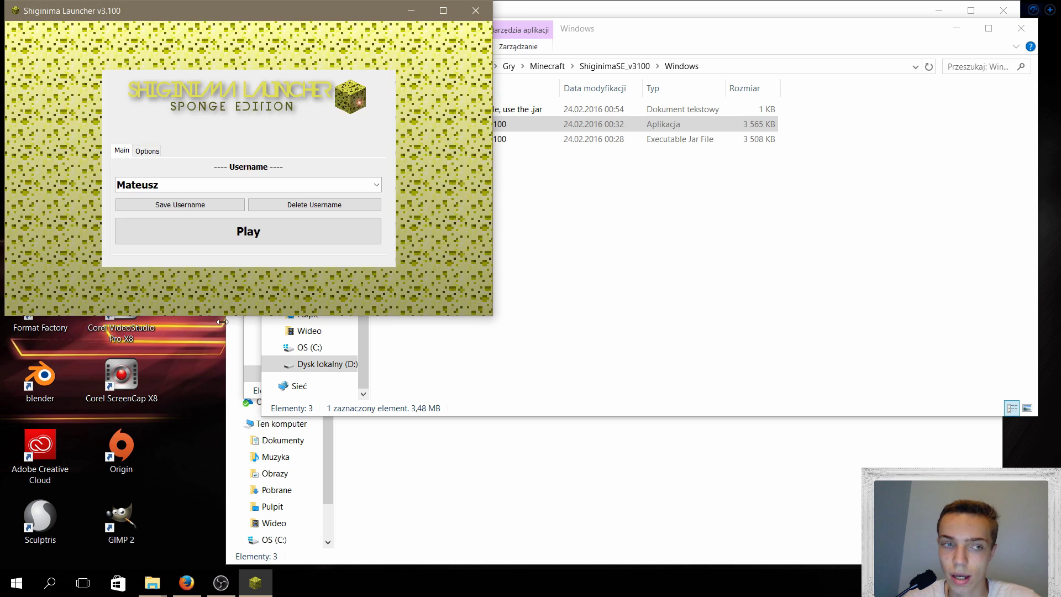
click(237, 235)
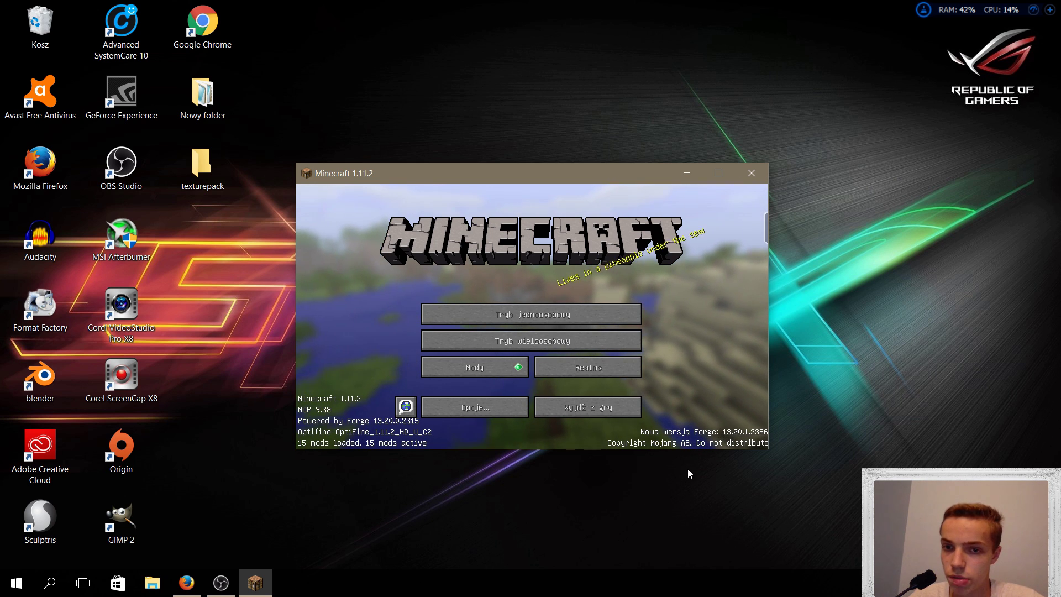
click(716, 174)
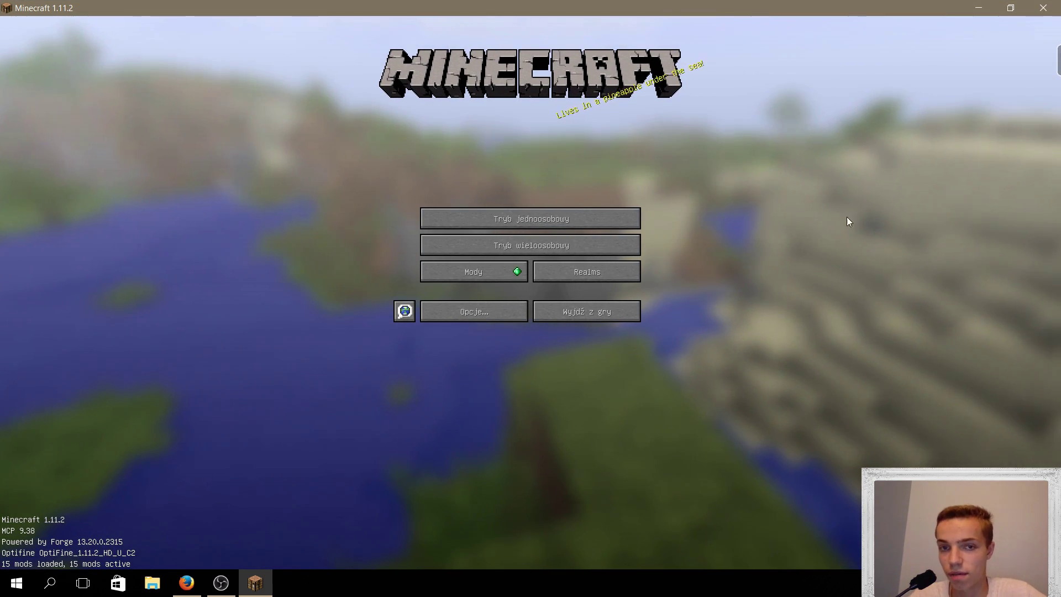
- Activate the PureBDcraft 256x MC111.zip resource pack in the game options and return to the main menu
click(486, 318)
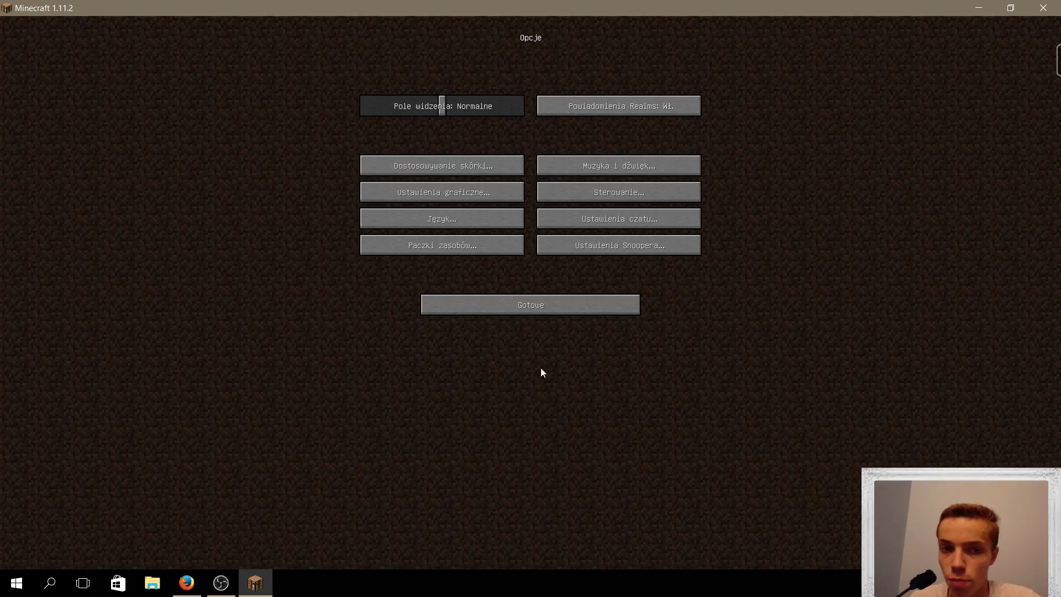
click(439, 247)
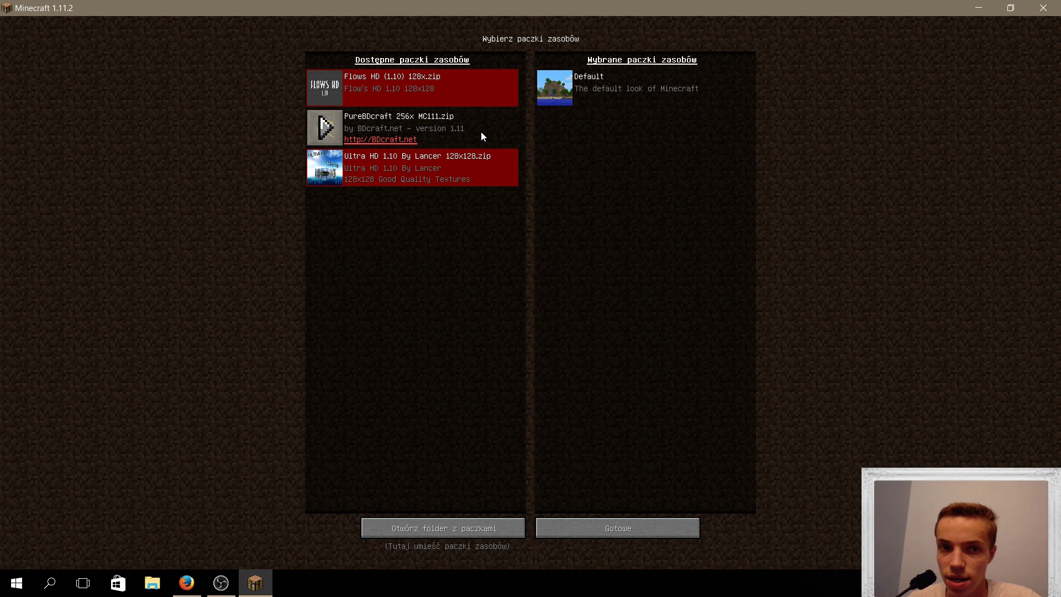
click(330, 127)
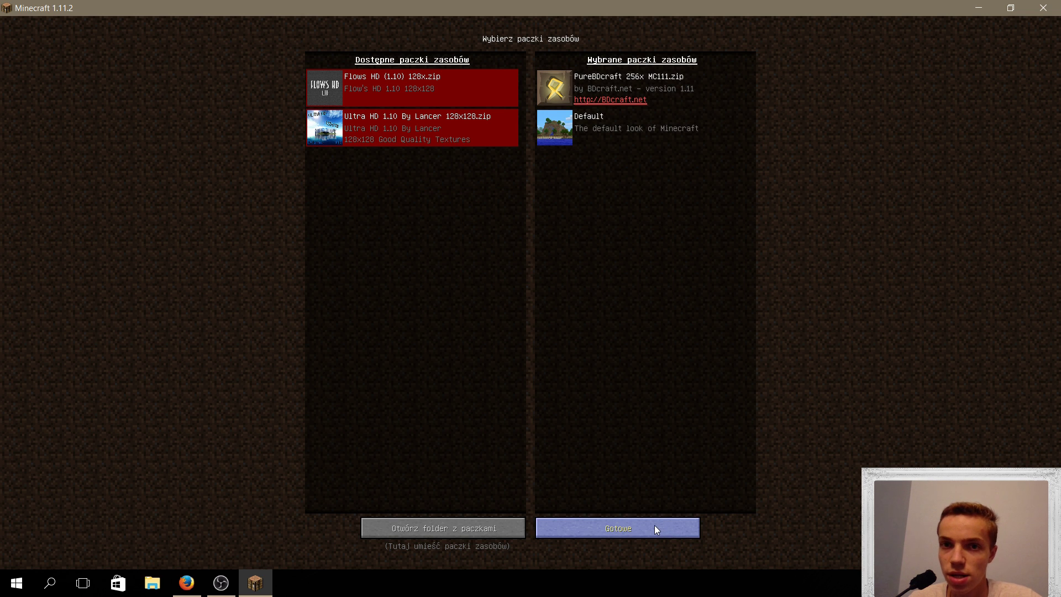
click(708, 491)
click(598, 306)
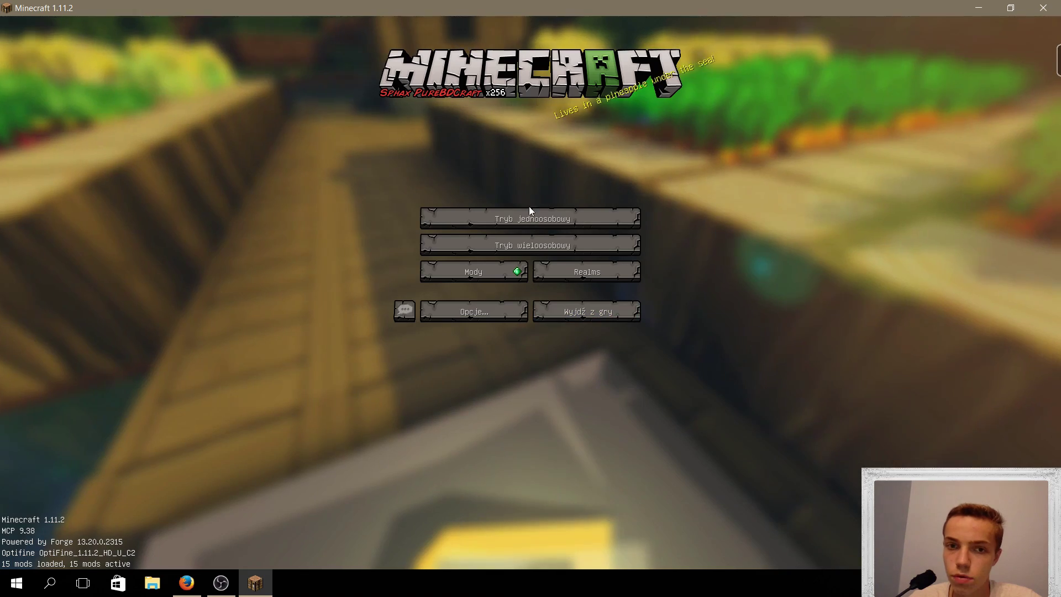
click(610, 239)
key(Escape)
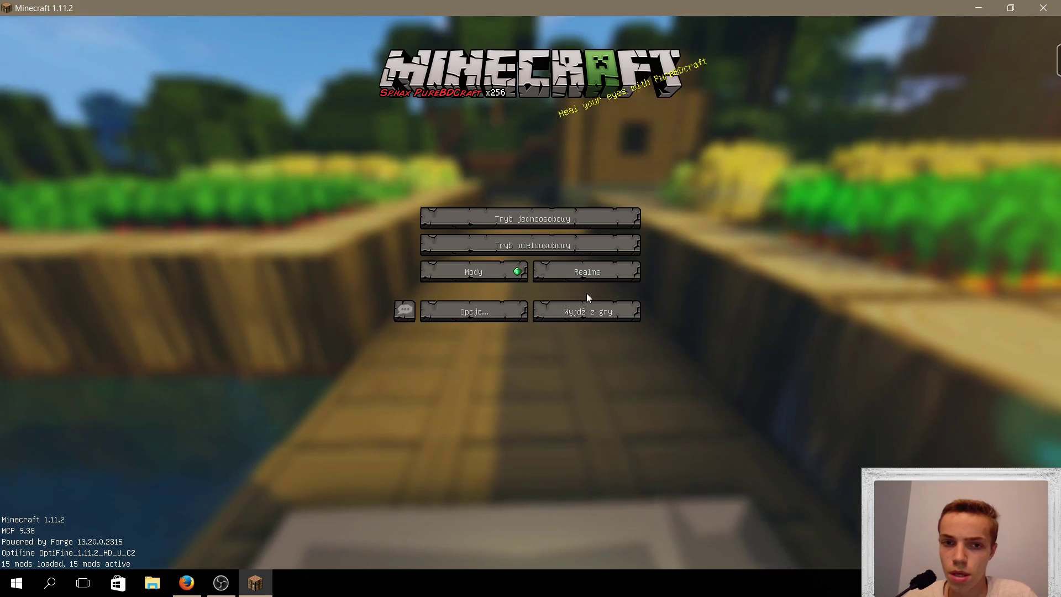
- Add Flows HD (1.10) 128x.zip to the selected resource packs, accepting the older-version pack, and return to the main menu
click(492, 311)
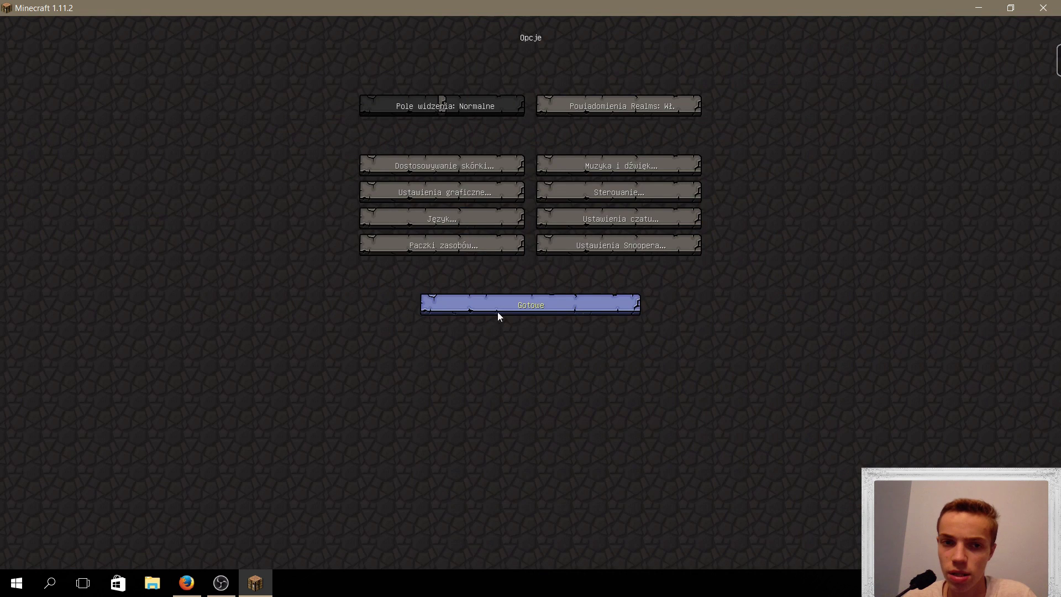
click(485, 246)
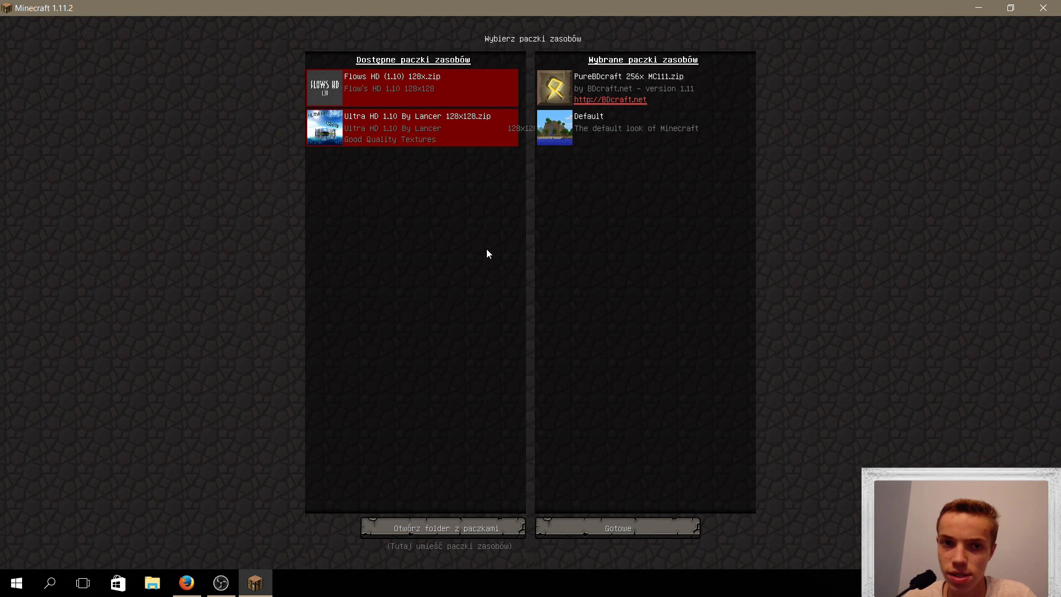
click(326, 84)
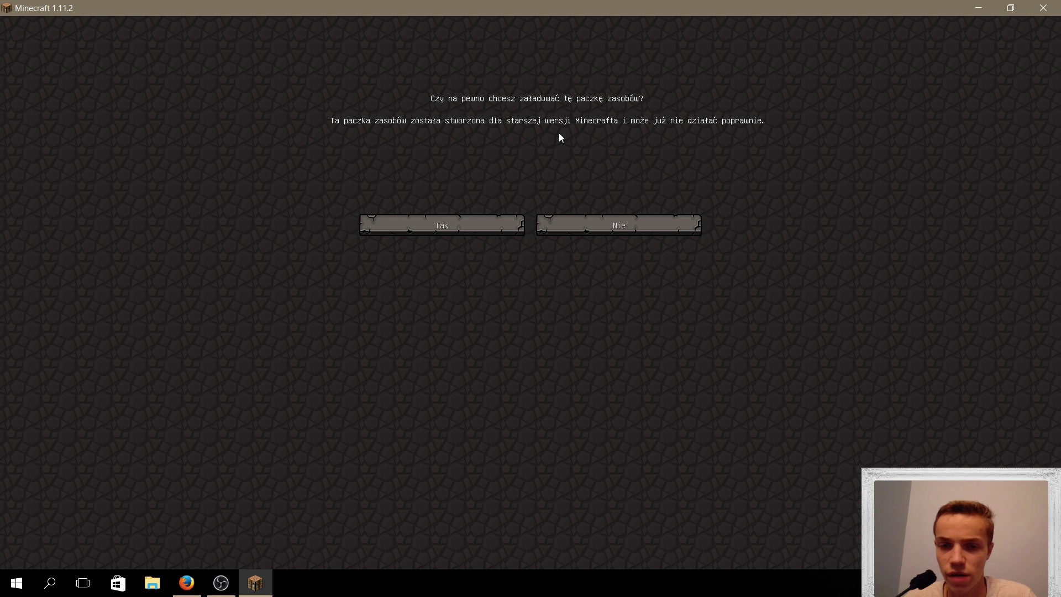
click(515, 223)
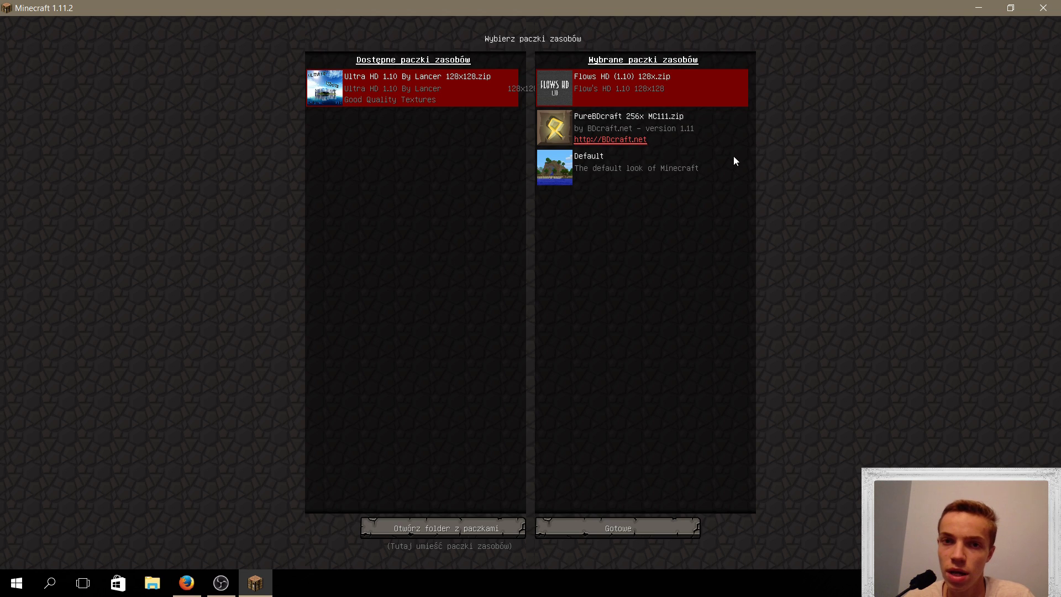
click(602, 511)
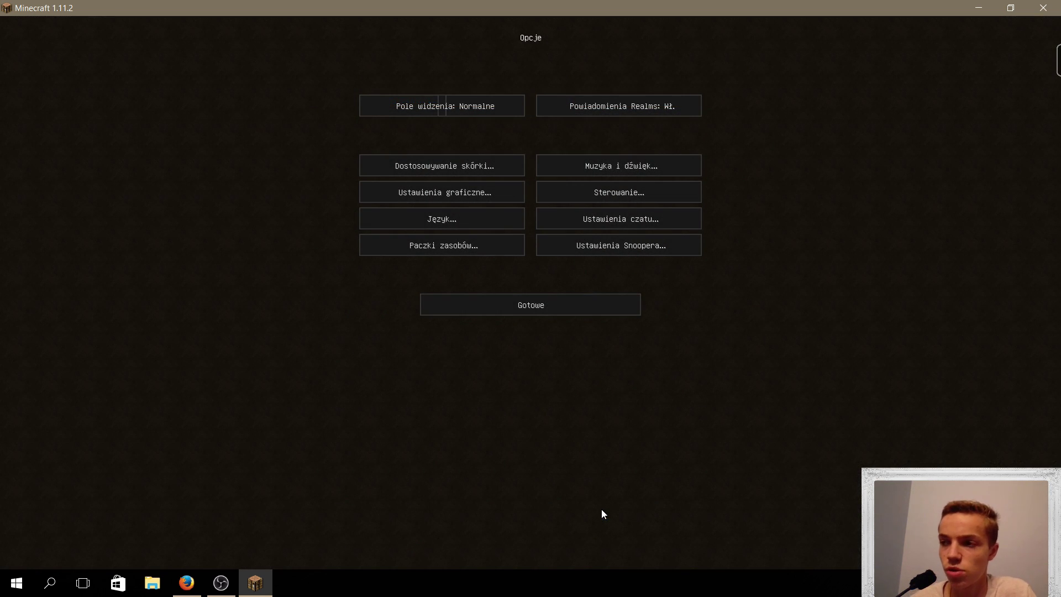
click(545, 306)
- Load the single-player world Nowy świat and walk around the lava pool to examine the terrain, plant and sky textures
click(581, 219)
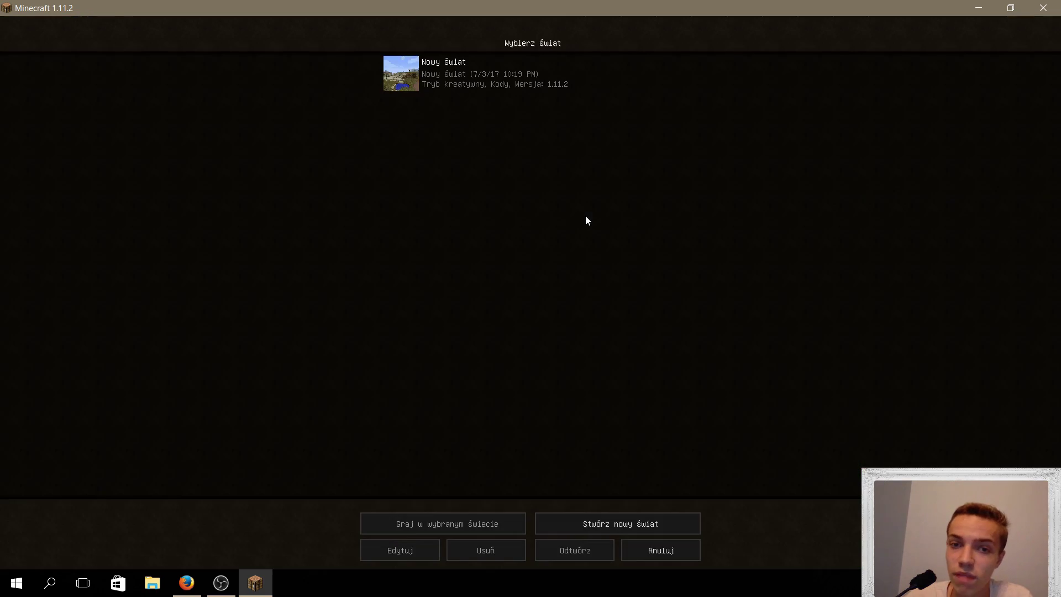
click(406, 73)
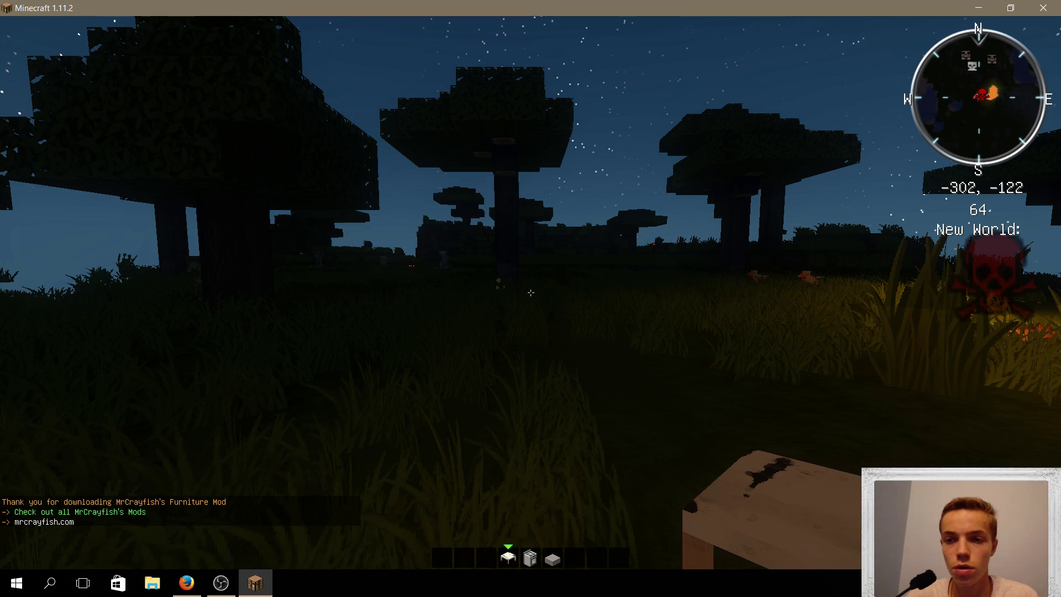
mouse_move(531, 292)
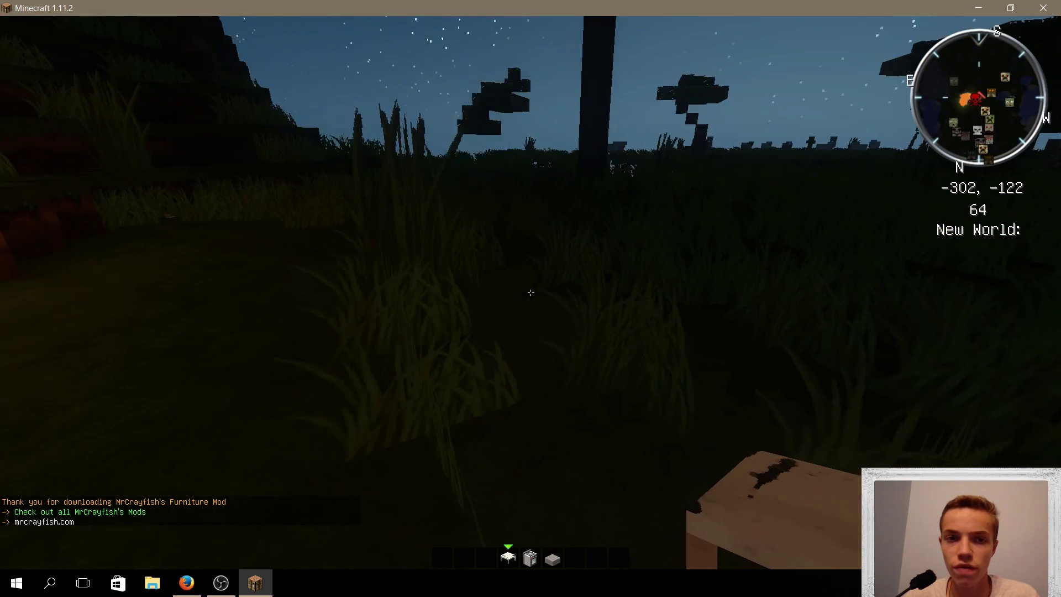
key(w)
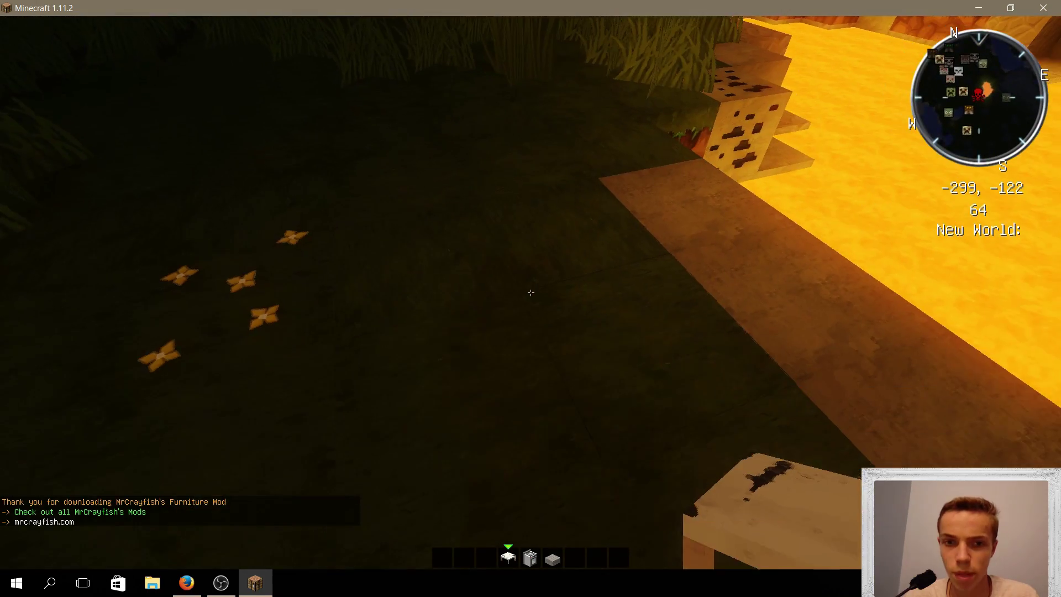
key(w)
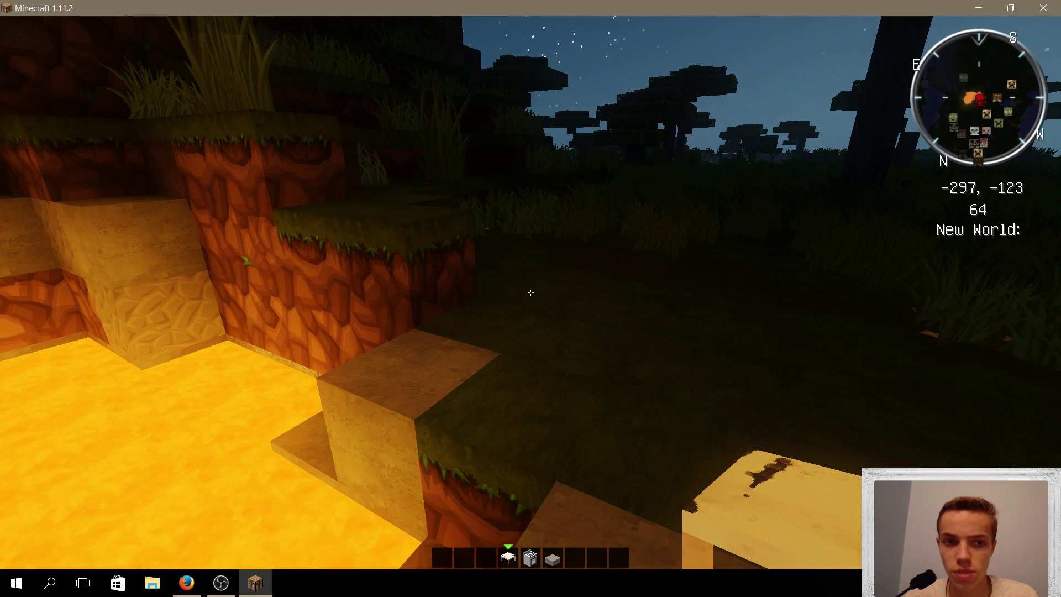
key(w)
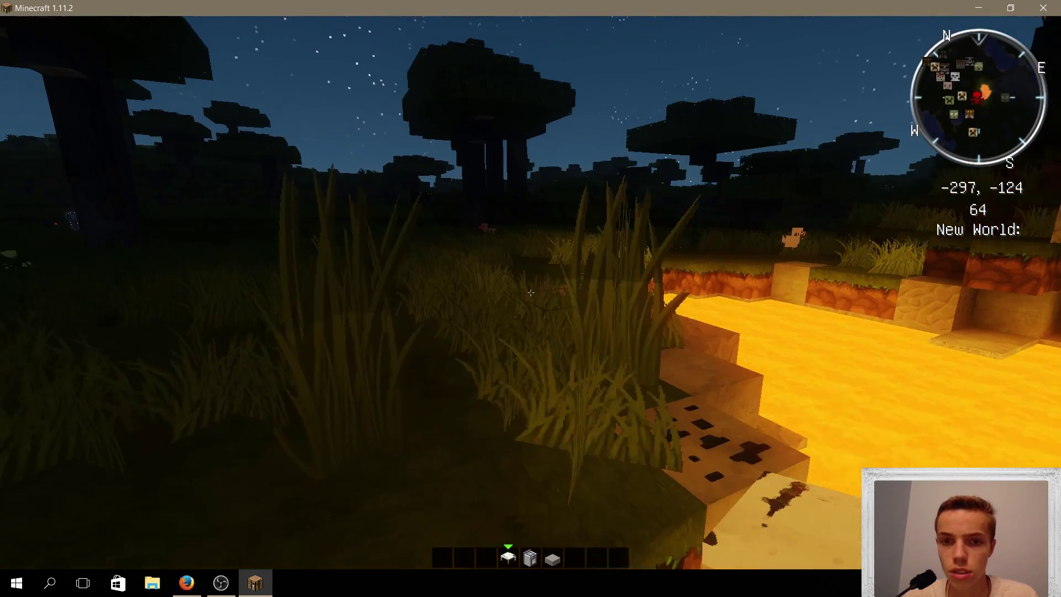
key(w)
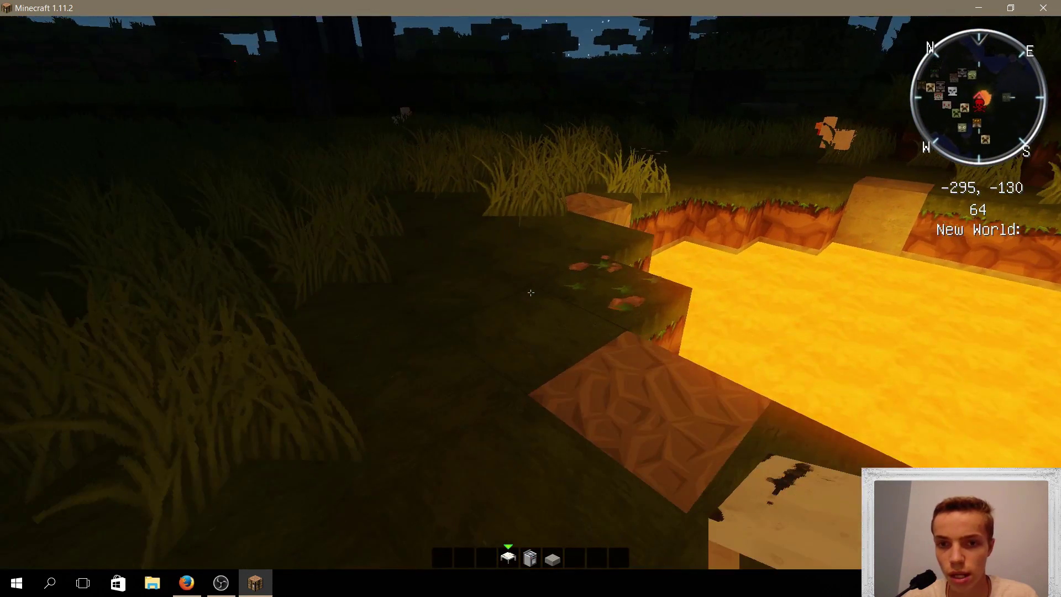
key(w)
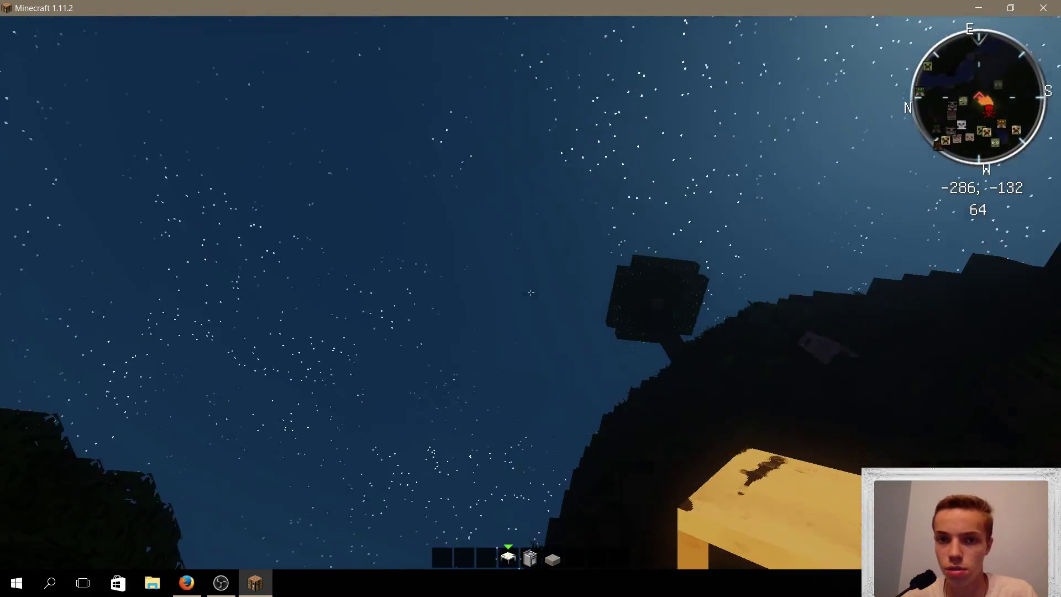
- Take a last look at the textures around the lava pool, and save and exit the world to the main menu
key(w)
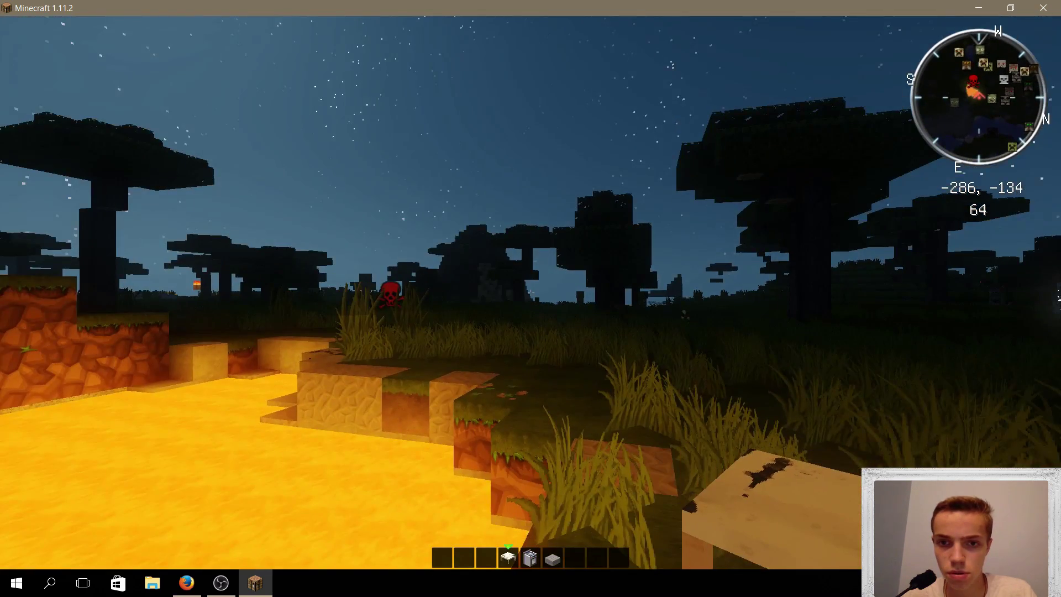
key(Escape)
click(524, 282)
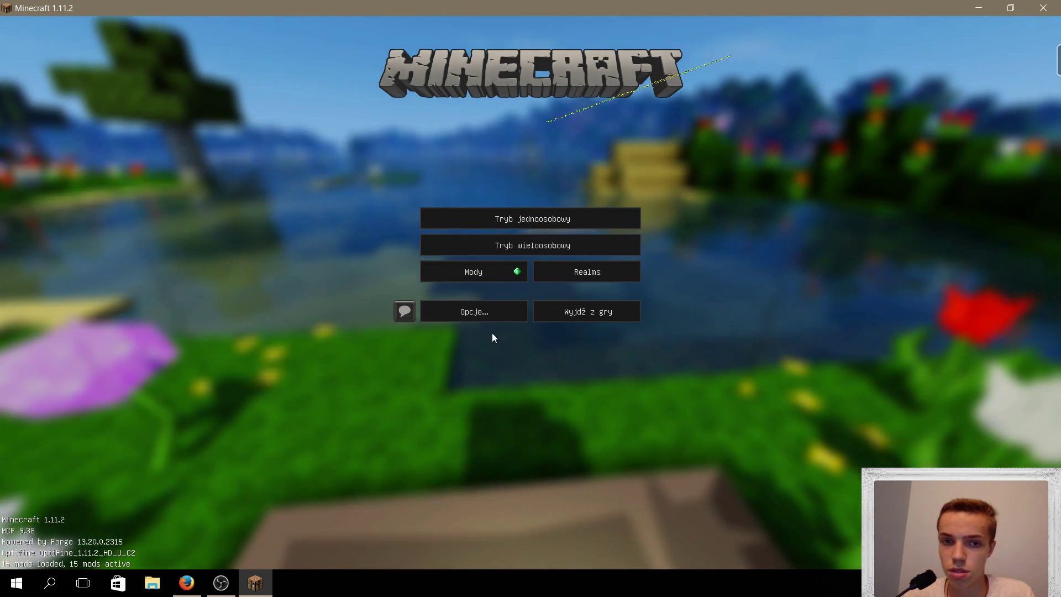
- Add Ultra HD 1.10 By Lancer 128x128.zip to the selected resource packs, accepting the older-version pack
click(473, 316)
click(457, 247)
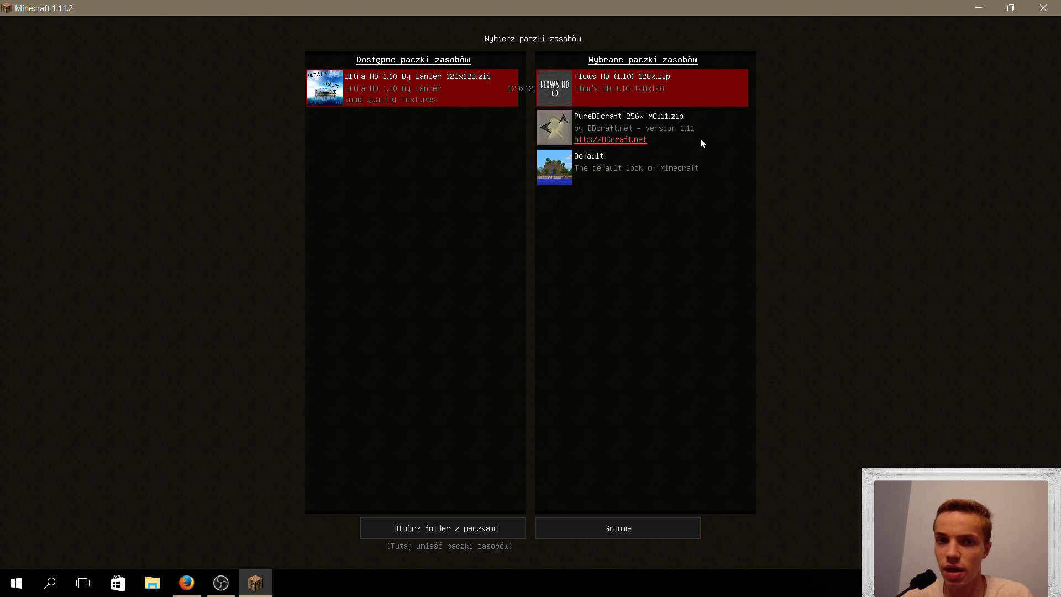
click(564, 117)
click(565, 92)
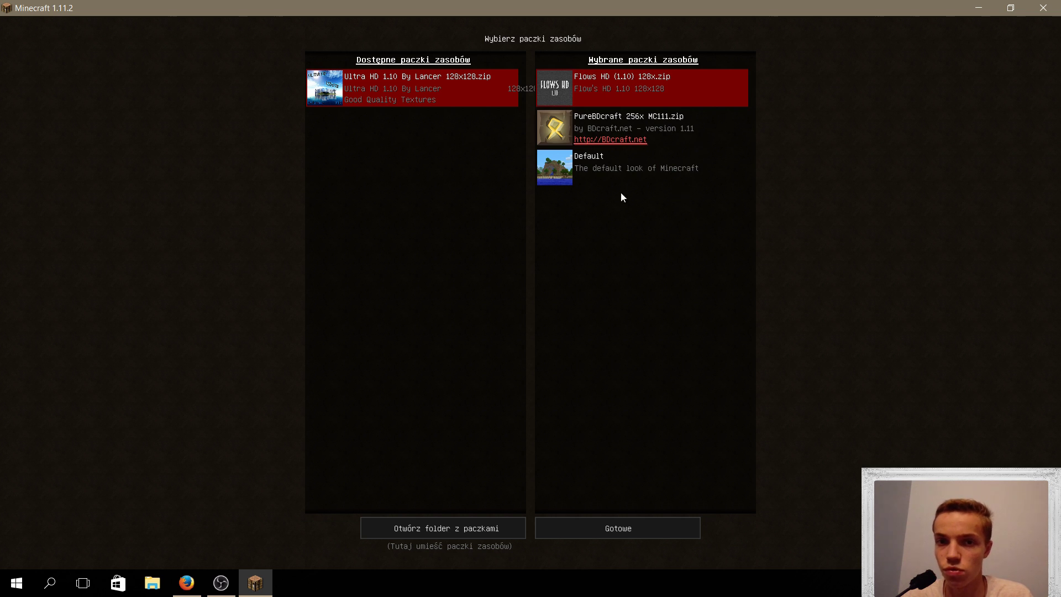
click(334, 88)
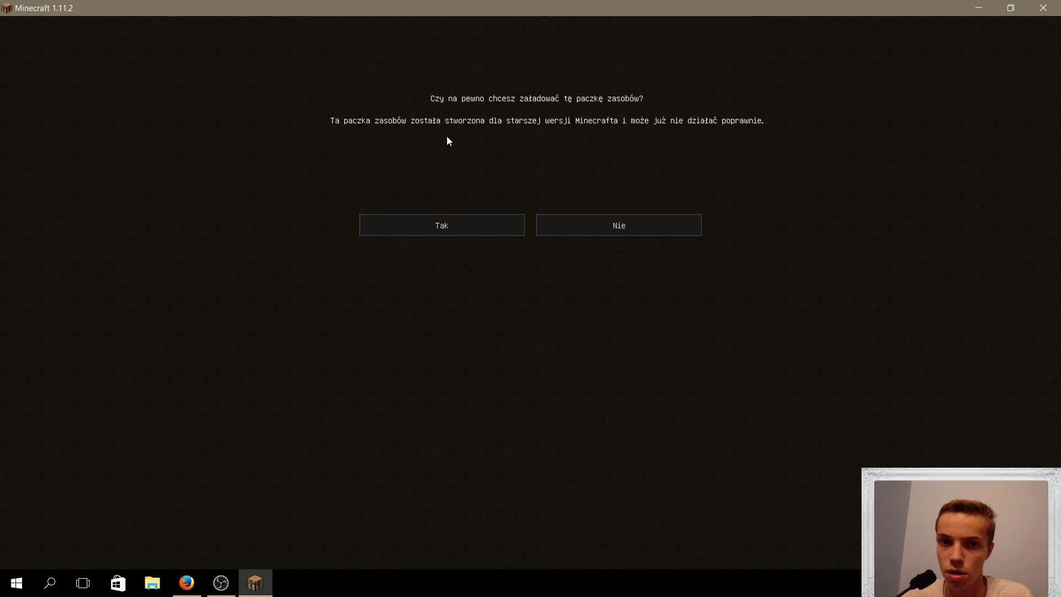
click(464, 220)
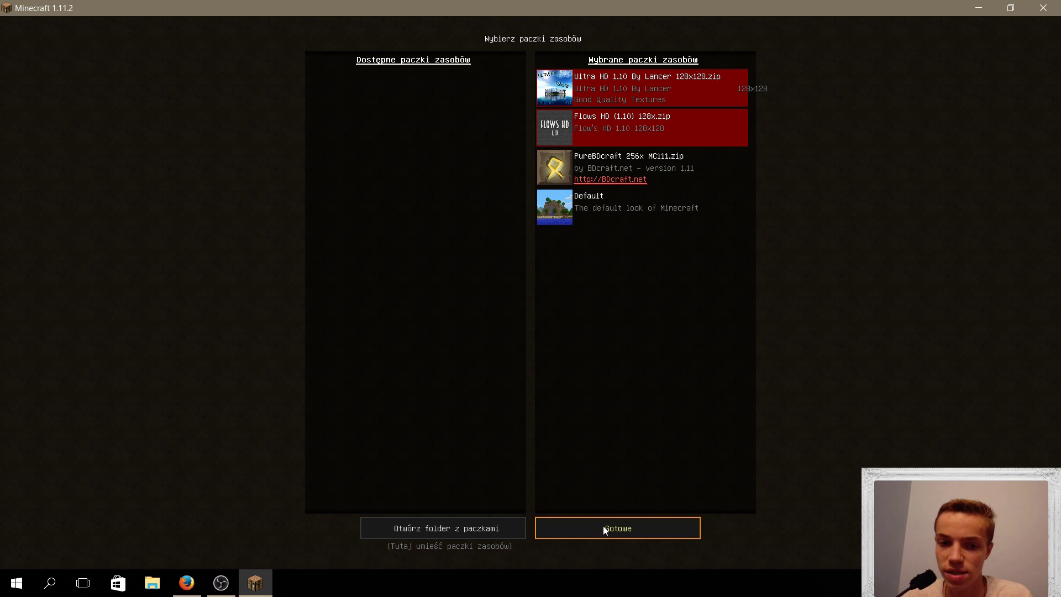
- Open the resourcepacks folder from the resource pack selection to view the installed pack files, and close it again
click(456, 528)
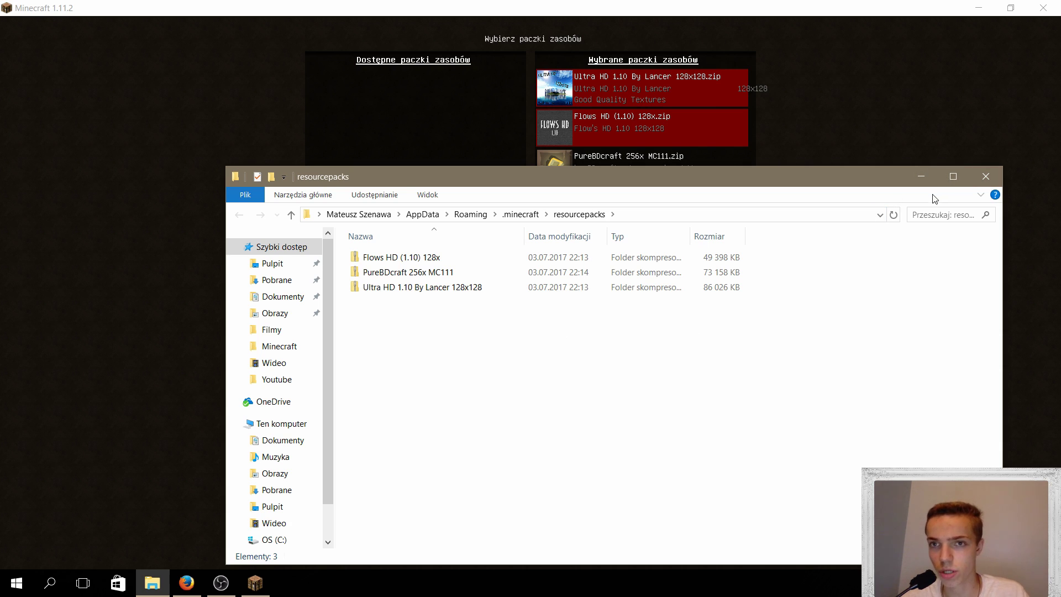
click(920, 177)
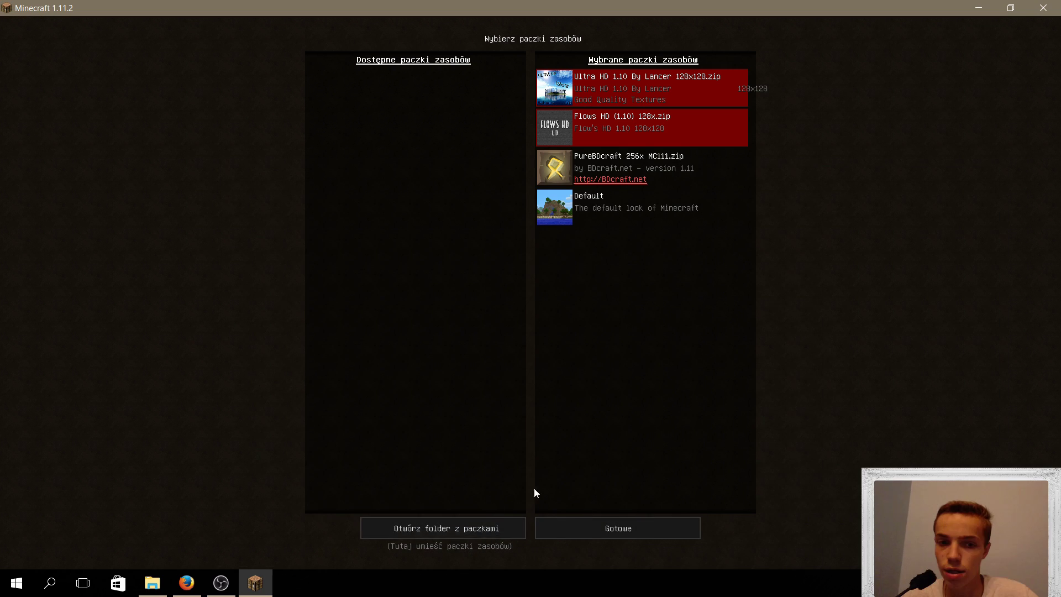
click(453, 531)
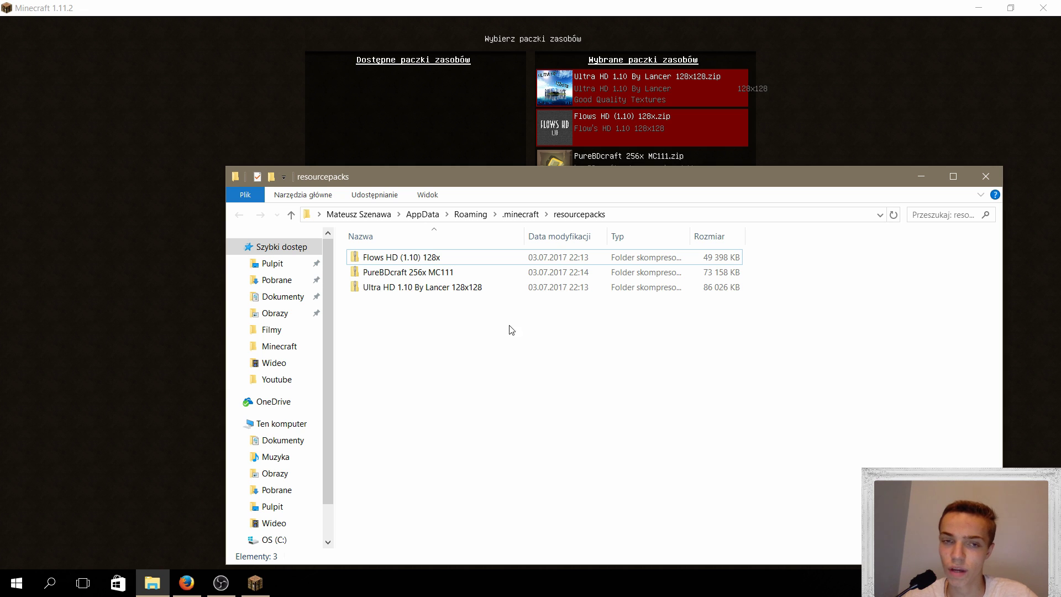
click(975, 179)
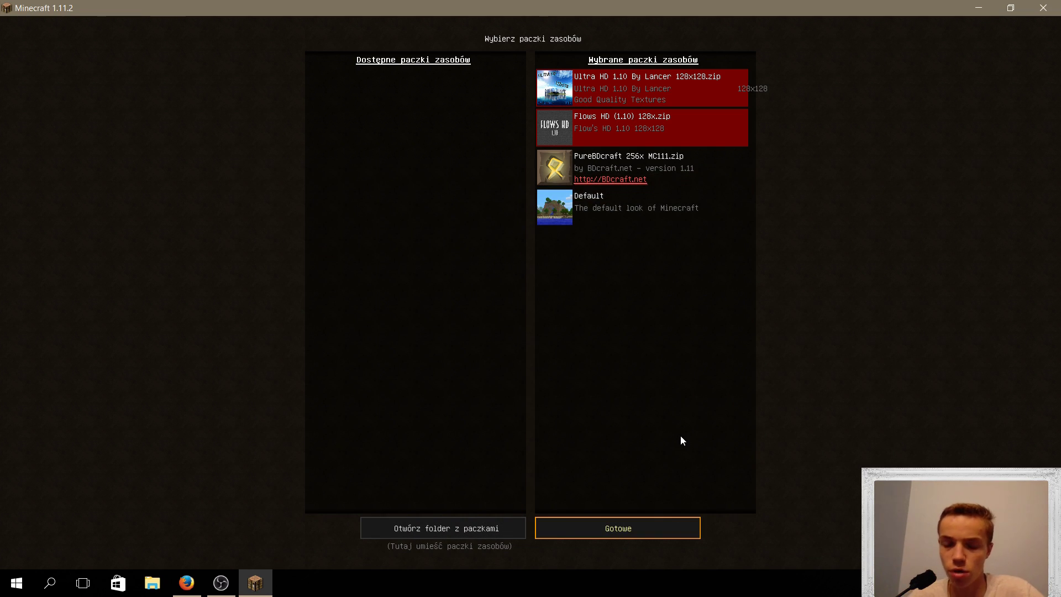
- Apply the pack selection, remove the Flows HD and PureBDcraft packs so only Ultra HD stays active over Default, and return to the main menu
key(Escape)
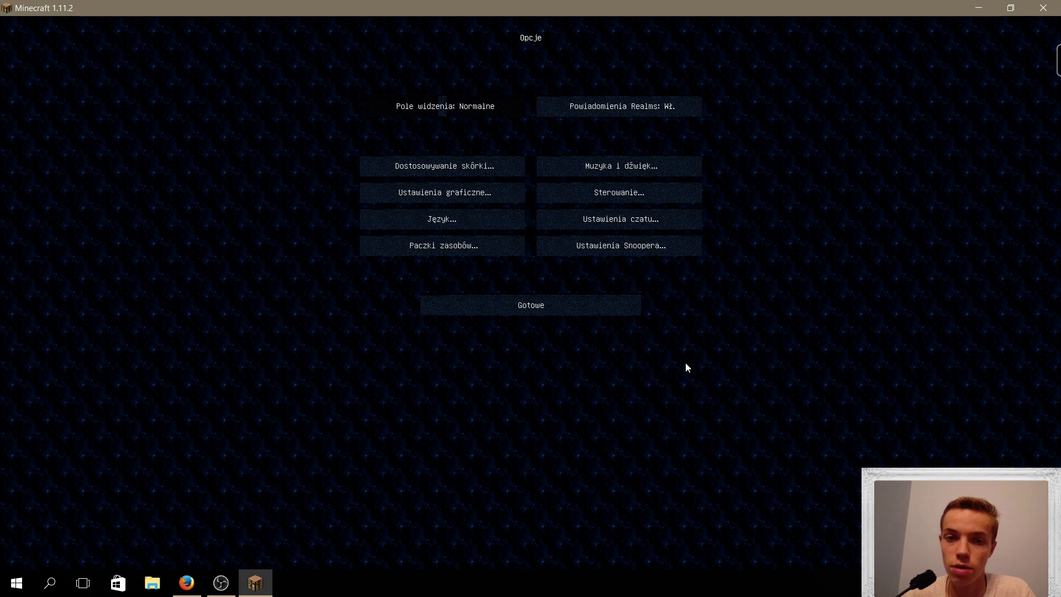
click(587, 311)
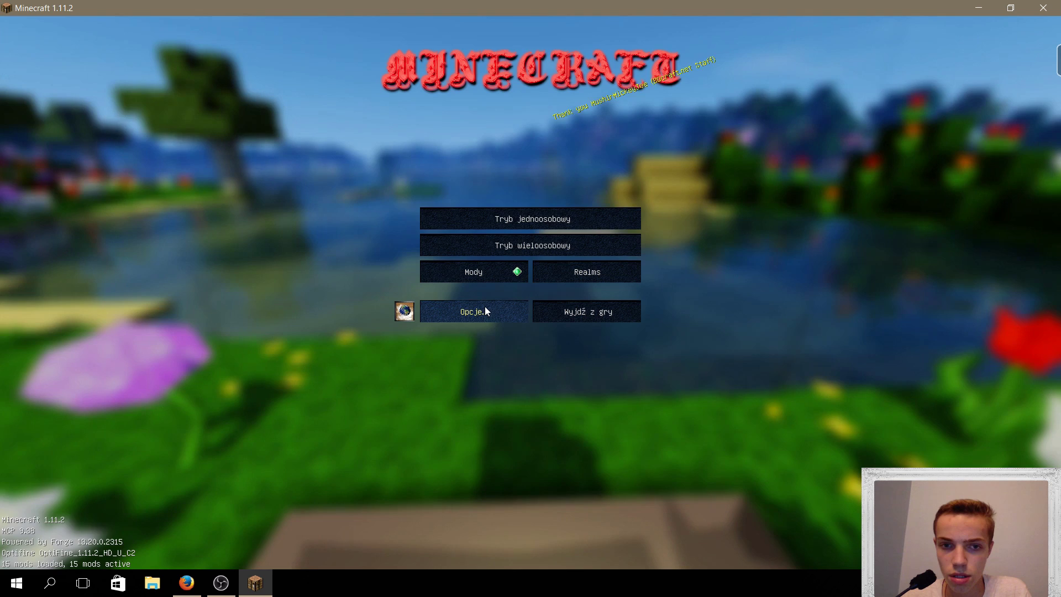
click(485, 306)
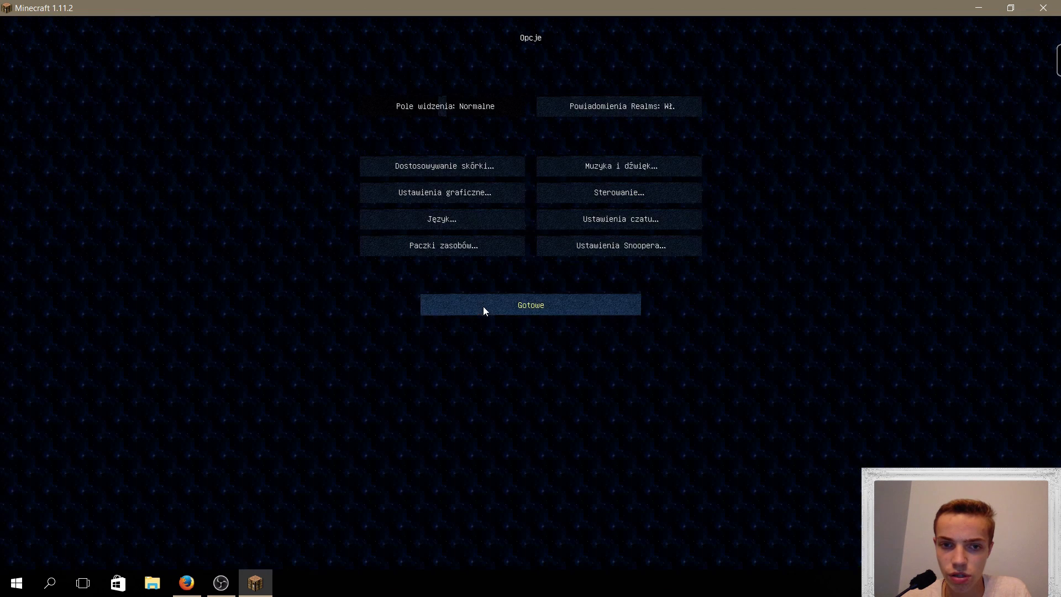
click(454, 255)
click(551, 127)
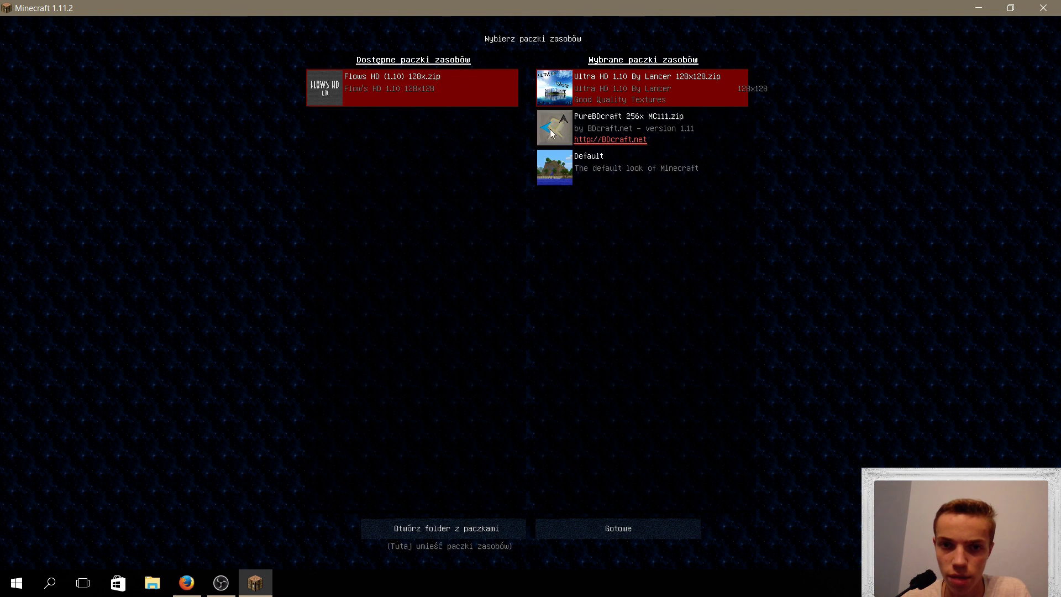
click(547, 130)
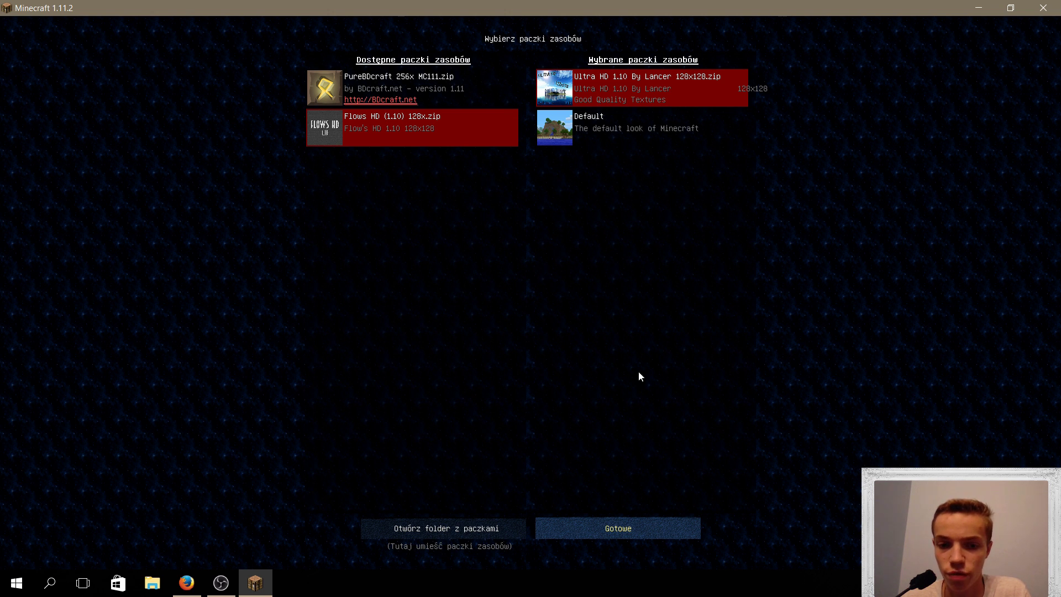
click(668, 528)
click(540, 305)
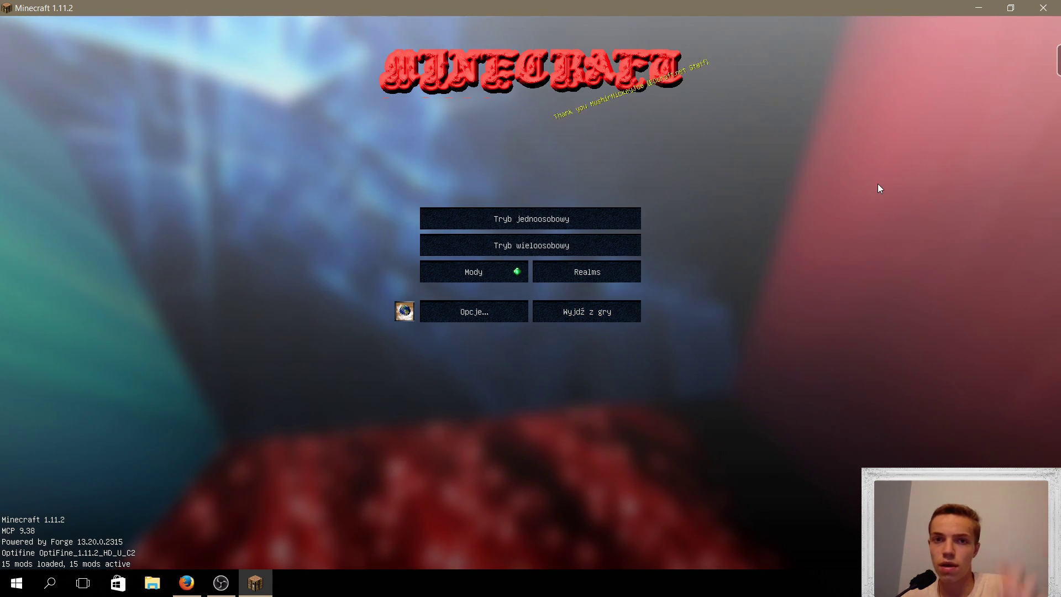
- Load the first single-player world to examine the Ultra HD grass, tree and sky textures on foot, and save and exit it
click(602, 219)
click(401, 77)
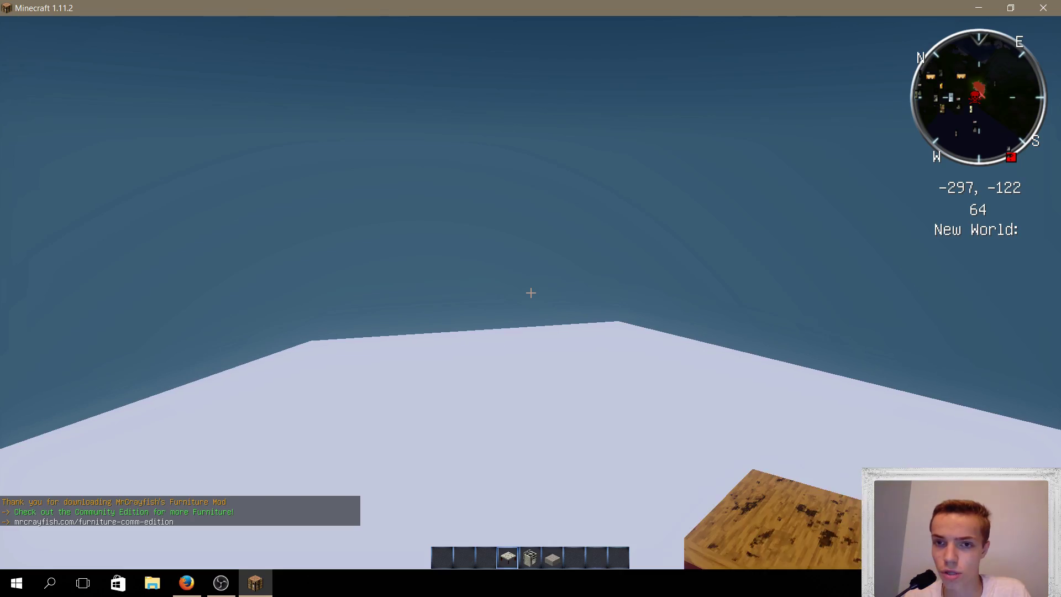
key(s)
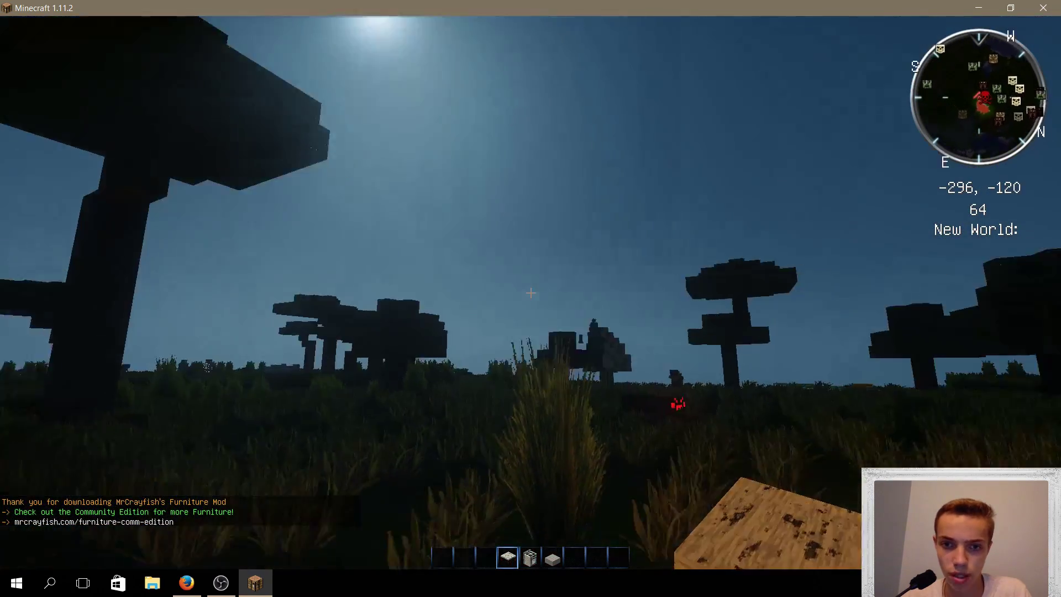
mouse_move(530, 293)
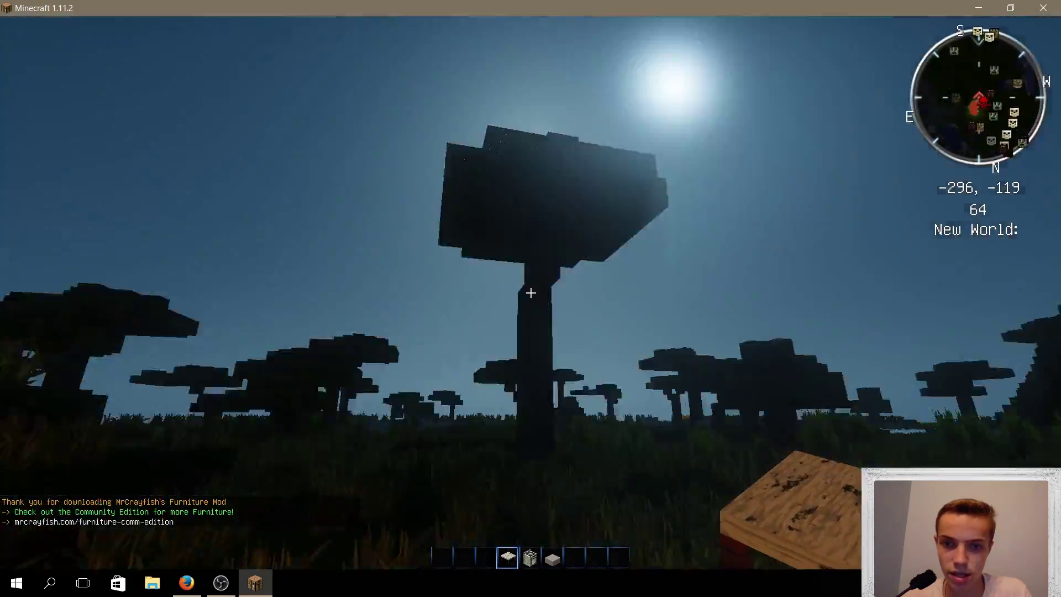
key(w)
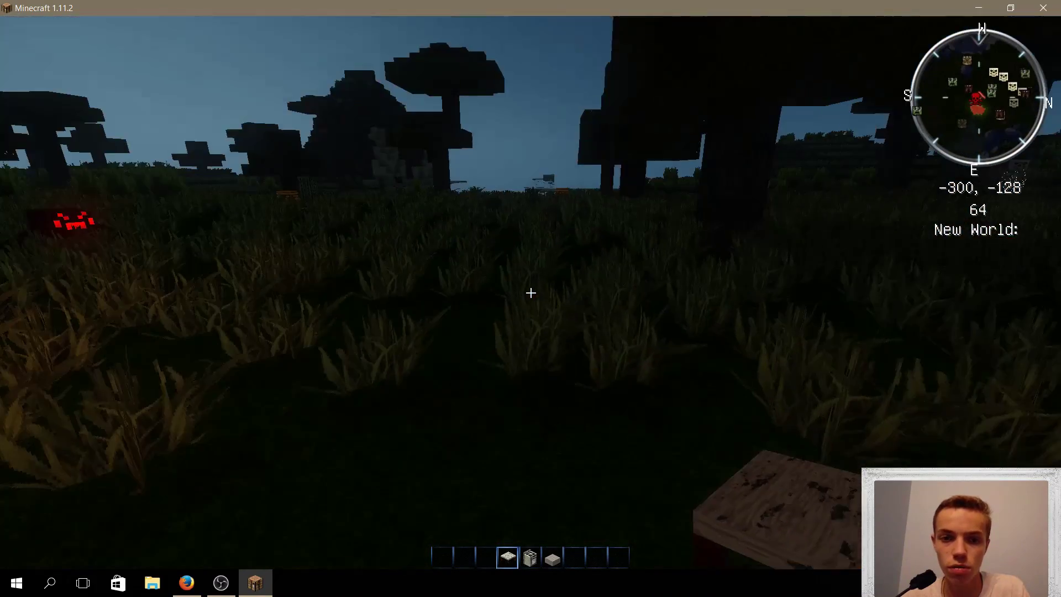
key(Escape)
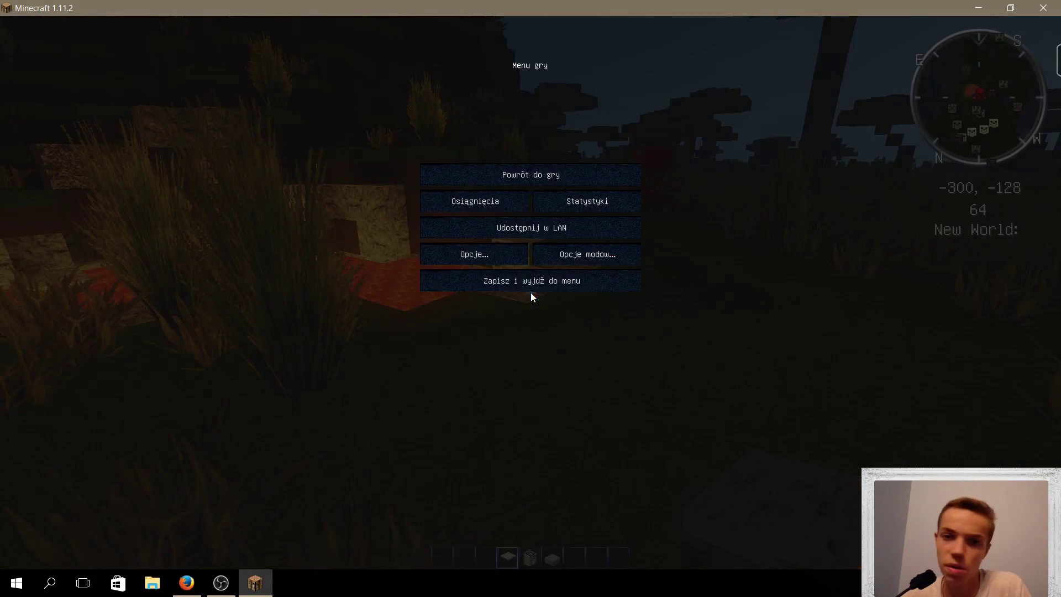
click(528, 283)
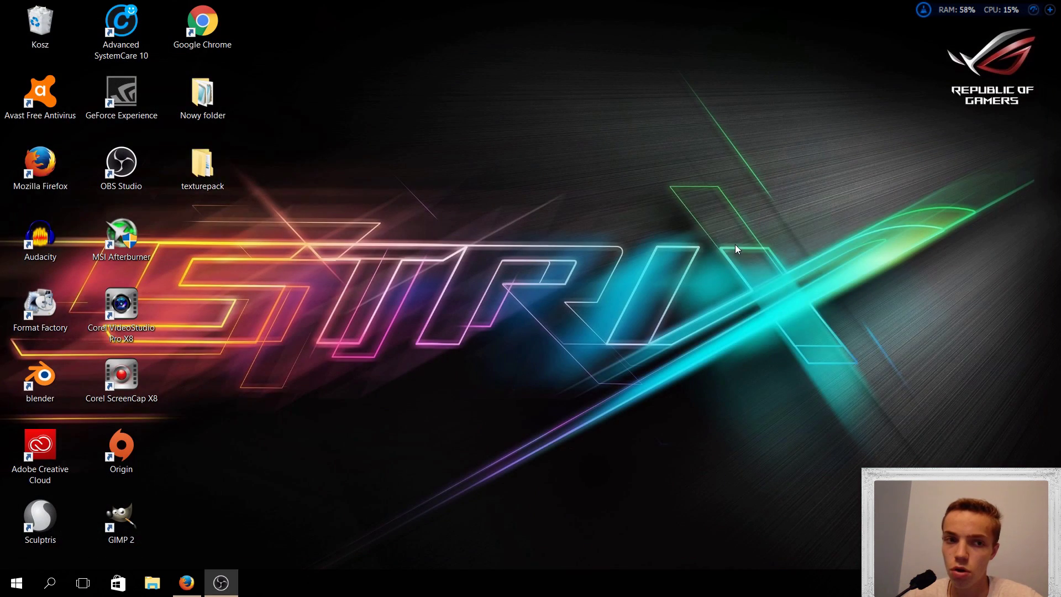
right_click(735, 244)
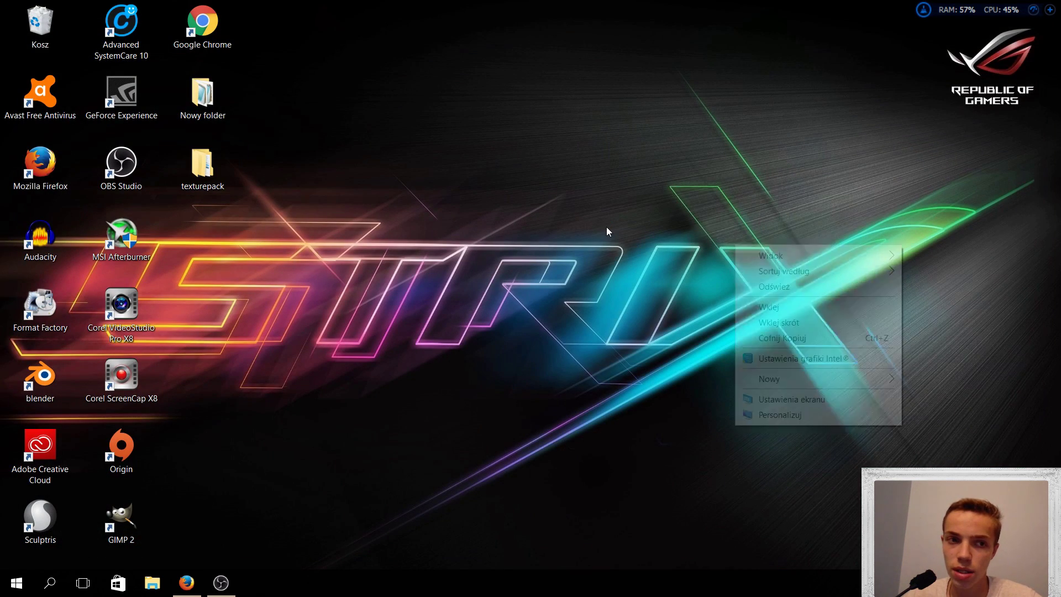
click(606, 226)
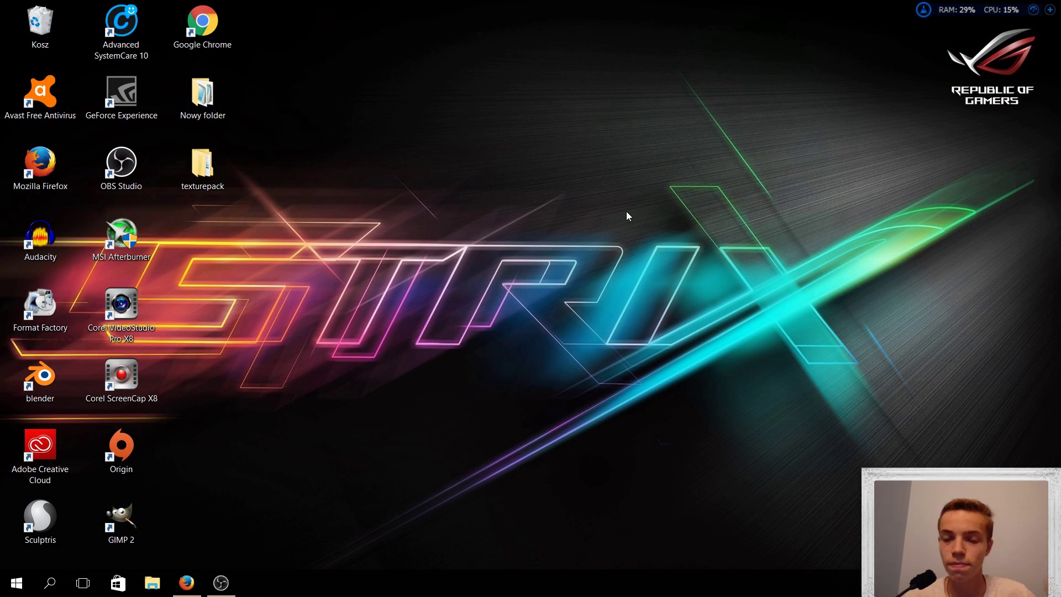